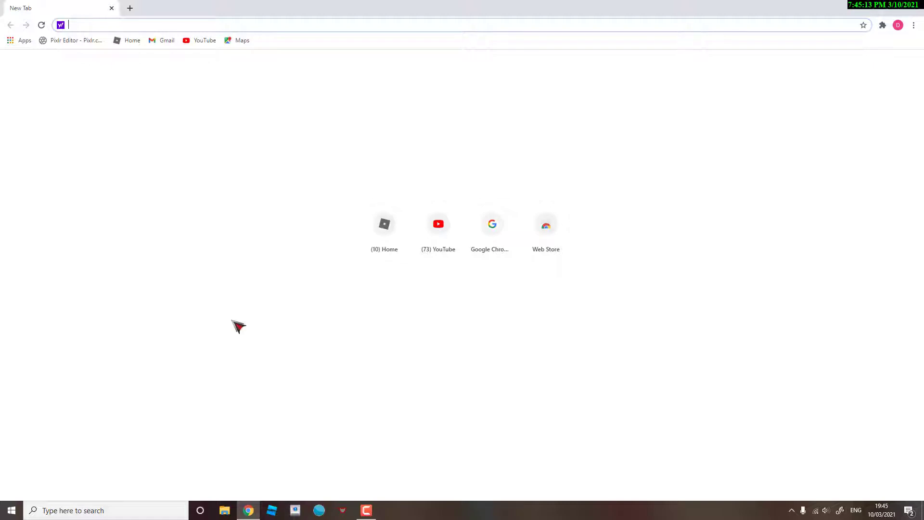
# Search the web for photopea, open the Photopea online editor site and accept its privacy choices
pyautogui.write('photopea')
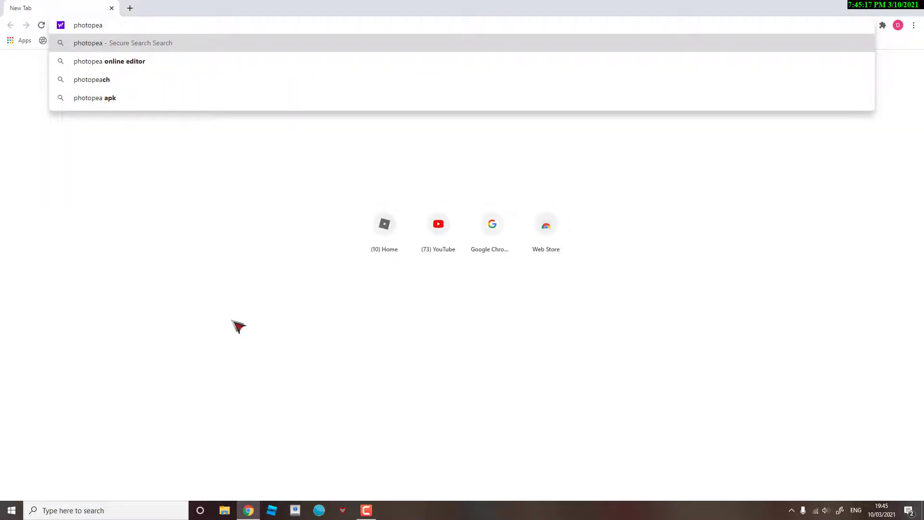
pyautogui.press('Return')
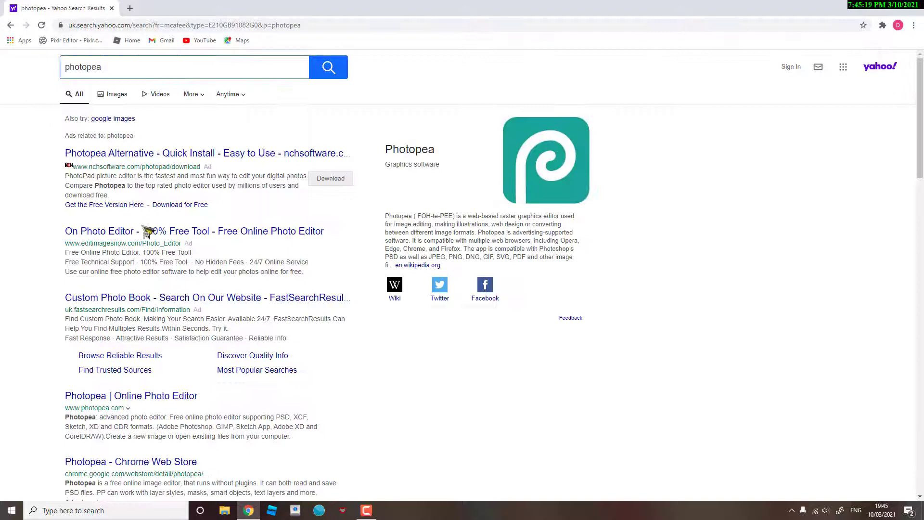
pyautogui.click(167, 397)
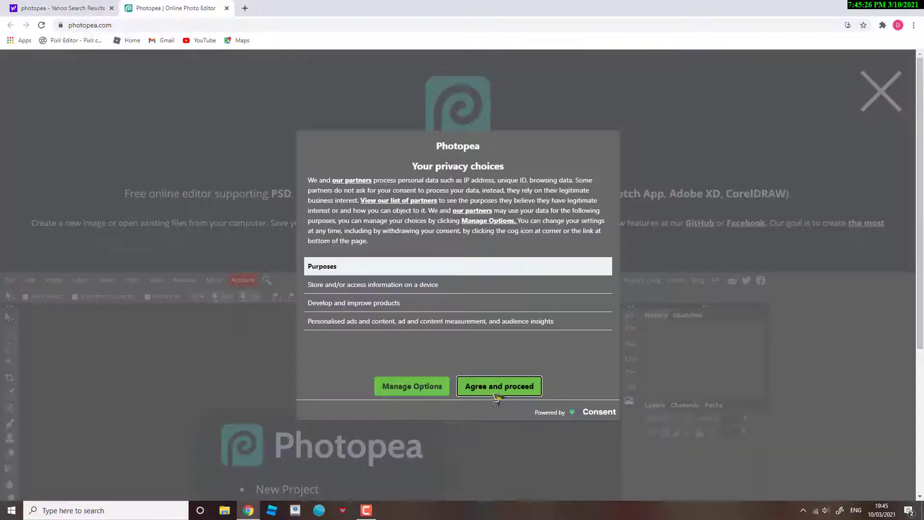
pyautogui.click(496, 386)
# Create a new 1280 × 720 px project named "epic gamer he he" with a transparent background
pyautogui.scroll(-4, 210, 355)
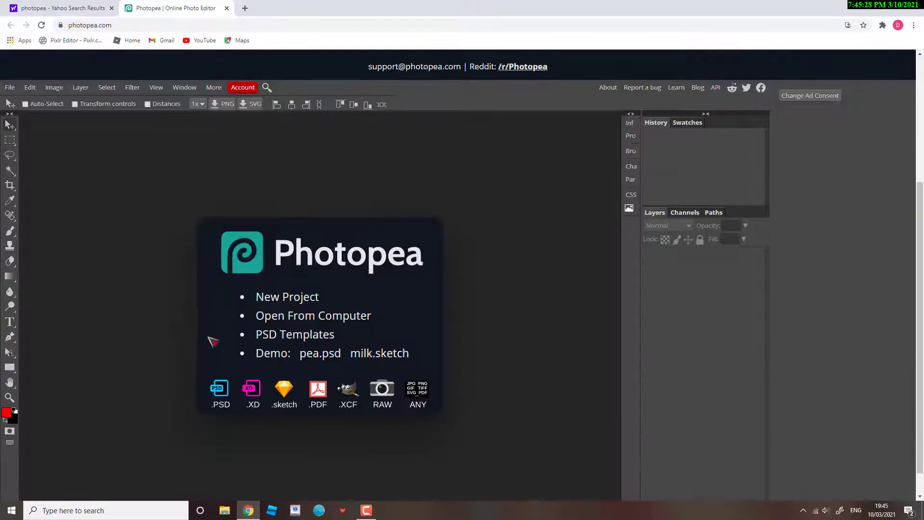
pyautogui.click(286, 295)
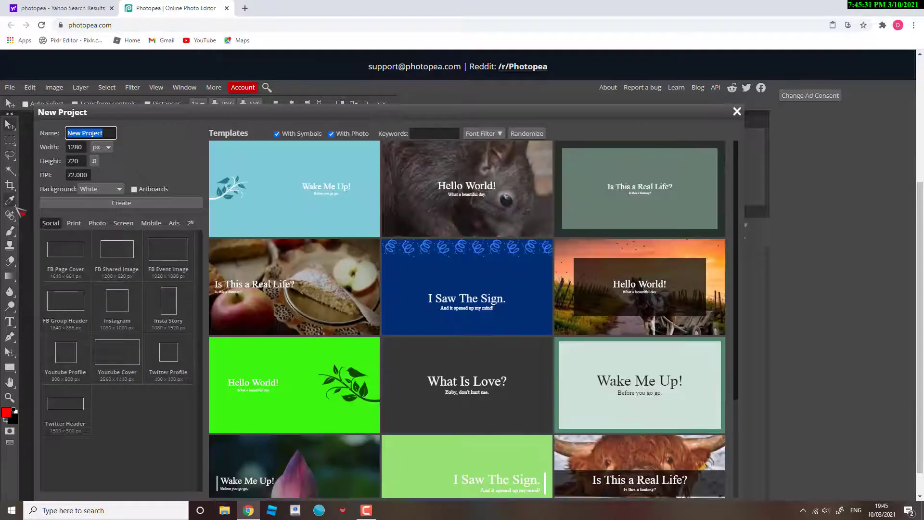
pyautogui.press('BackSpace')
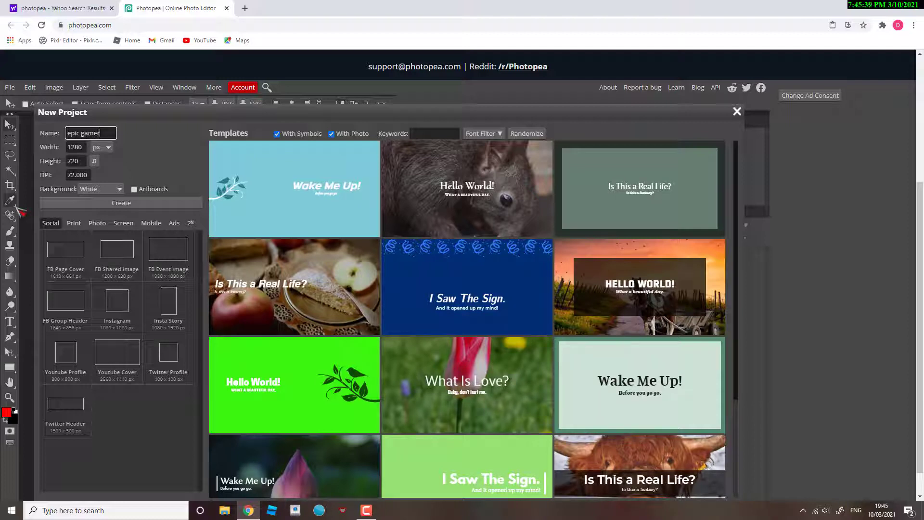
pyautogui.write('he he')
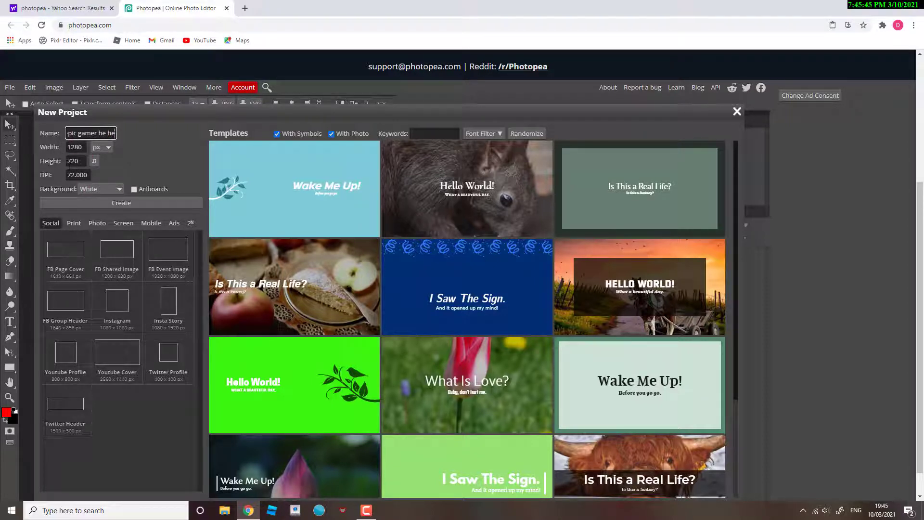
pyautogui.click(116, 189)
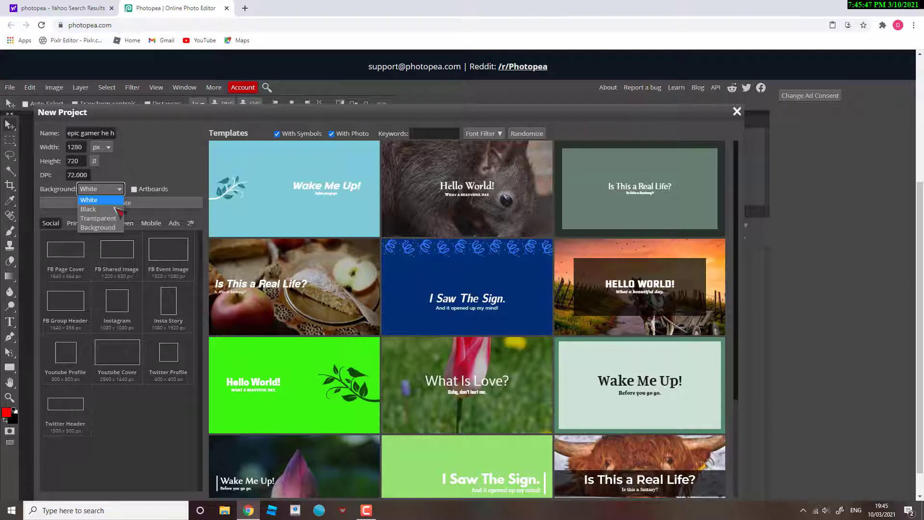
pyautogui.click(116, 219)
pyautogui.scroll(-1, 123, 202)
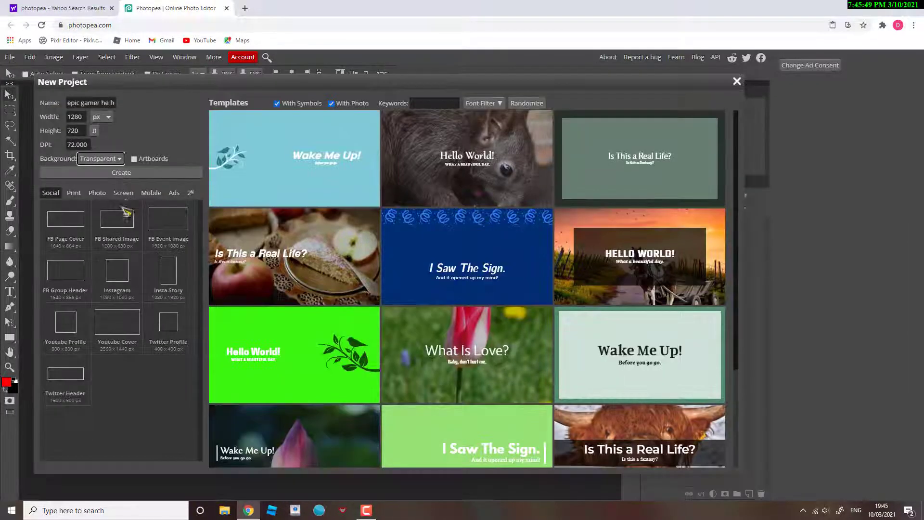
pyautogui.click(125, 173)
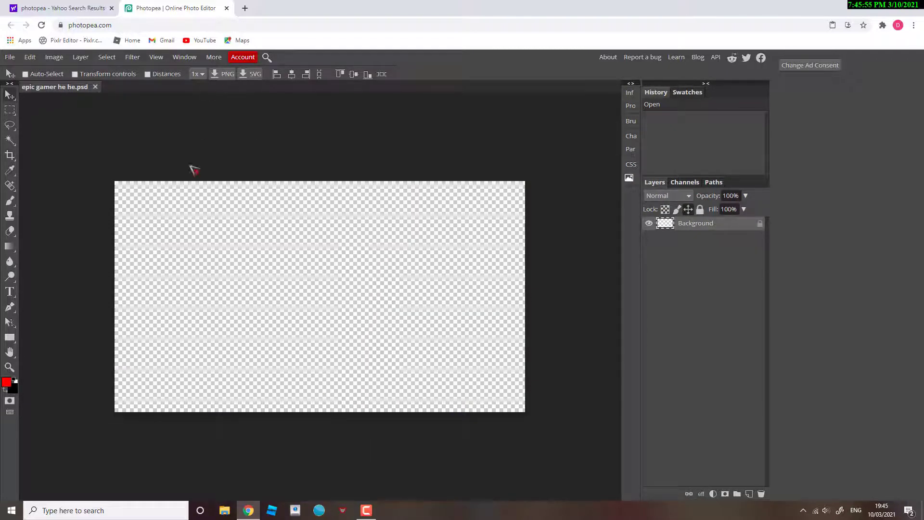
# Go back to the Yahoo results and run an image search for space
pyautogui.click(90, 8)
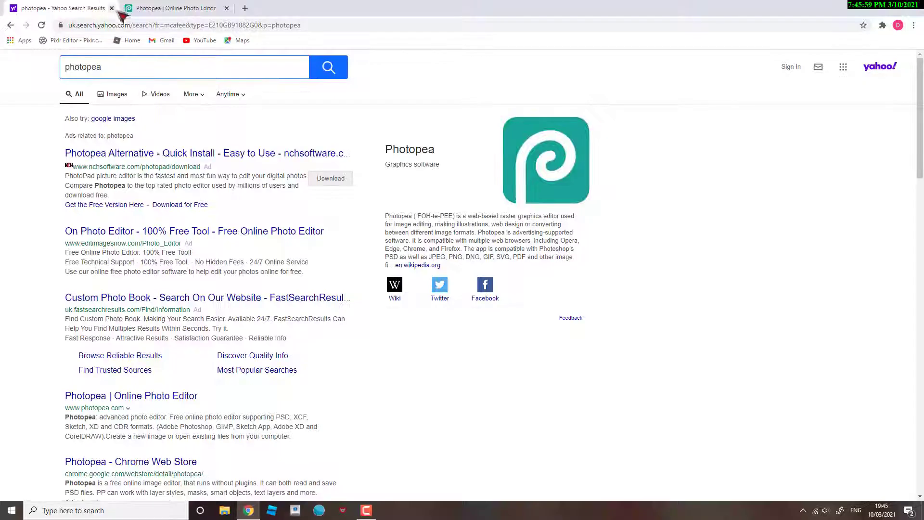
pyautogui.write('space')
pyautogui.press('Return')
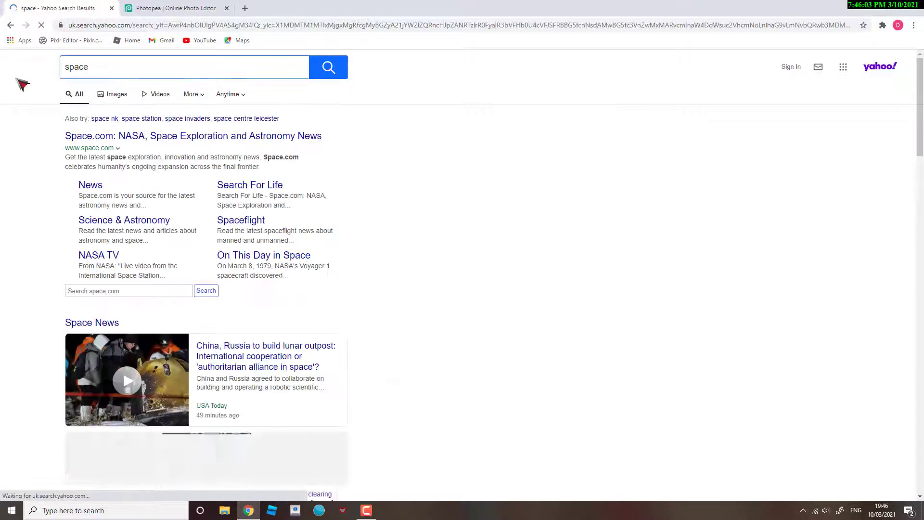
pyautogui.click(112, 97)
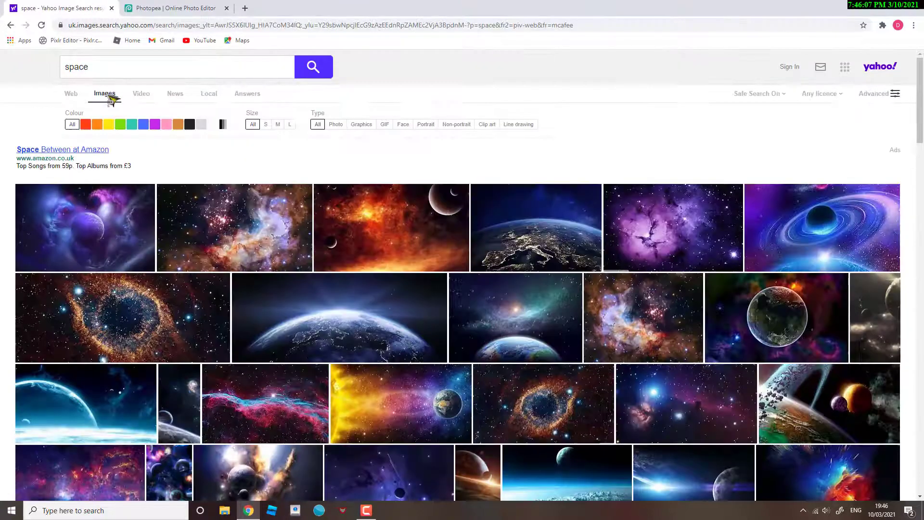
# Save the blue planet wallpaper to Downloads as planets_space_open_space_129764_2560x1440 in JPEG format
pyautogui.scroll(-2, 417, 368)
pyautogui.click(72, 309)
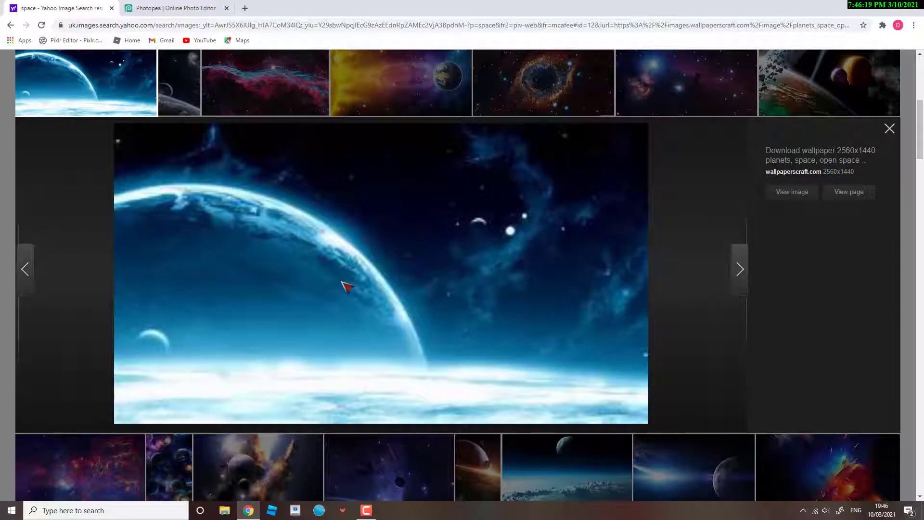
pyautogui.rightClick(418, 263)
pyautogui.click(474, 276)
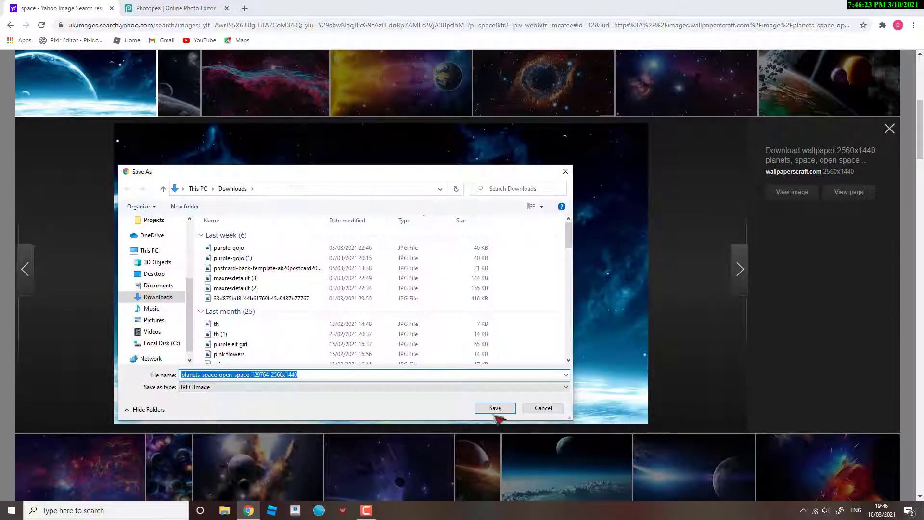
pyautogui.click(495, 407)
# Switch to Photopea and place the downloaded planets_space_open_space image into the project with Open & Place
pyautogui.click(176, 8)
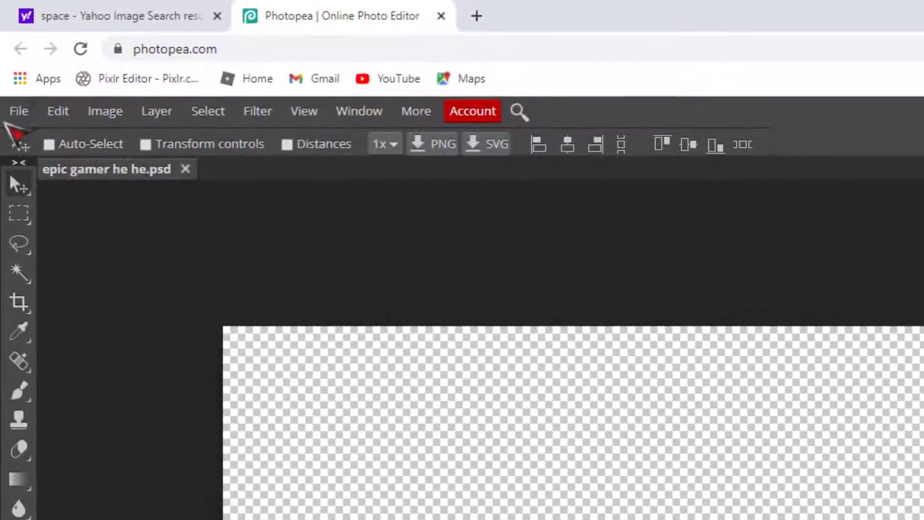
pyautogui.click(9, 57)
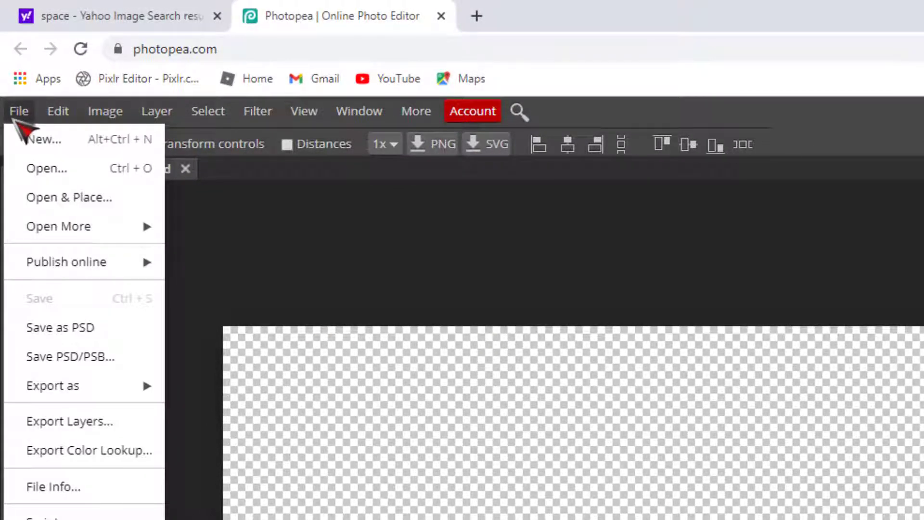
pyautogui.click(92, 201)
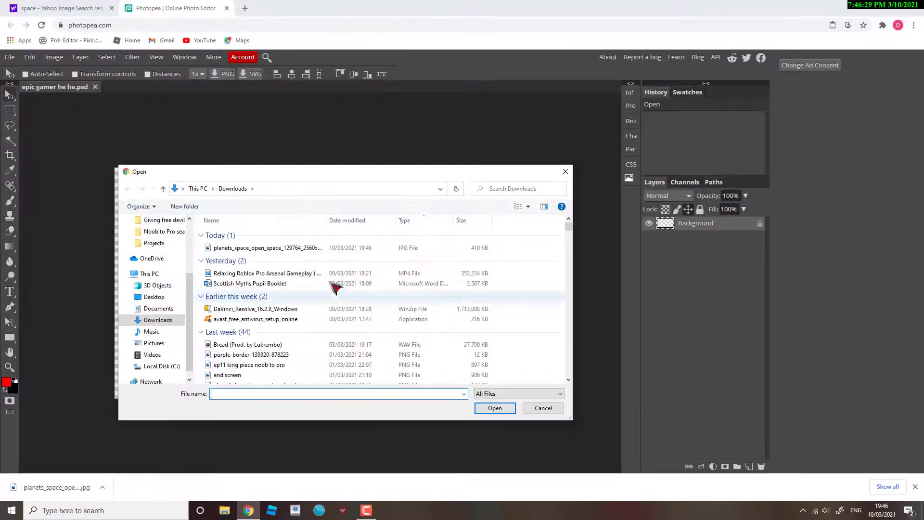
pyautogui.doubleClick(442, 288)
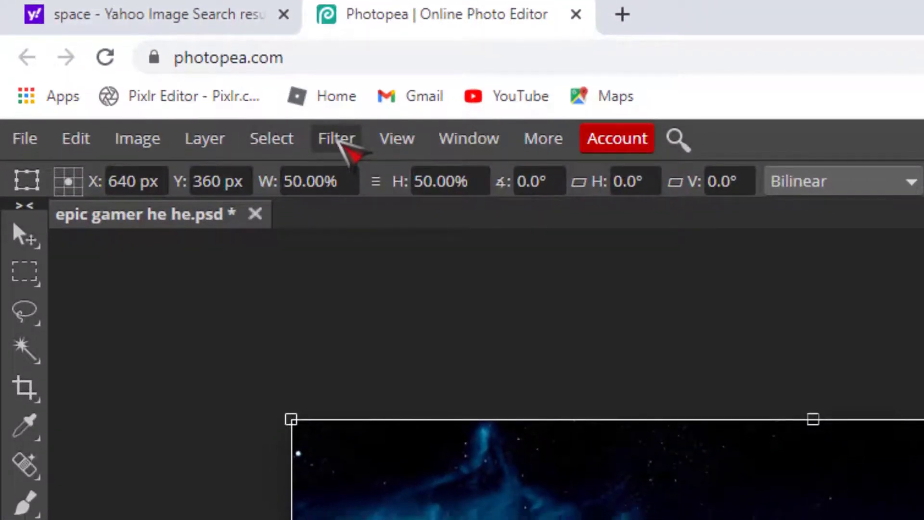
# Apply a Radial Blur filter to the placed space image in Spin mode with an amount of 15
pyautogui.click(337, 146)
pyautogui.moveTo(452, 391)
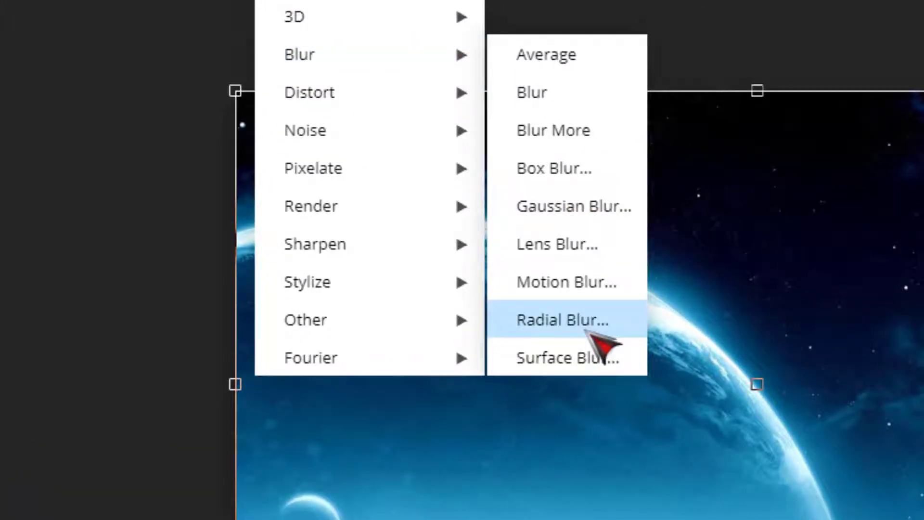
pyautogui.click(582, 330)
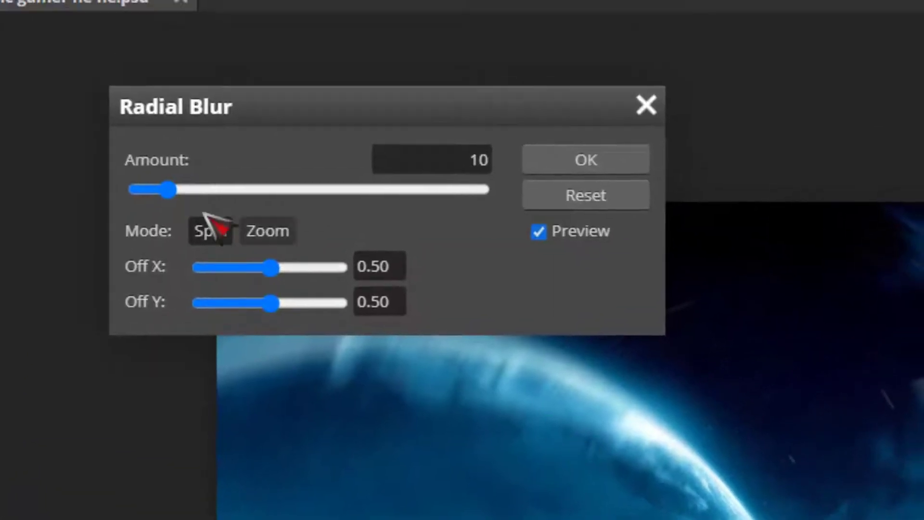
pyautogui.moveTo(172, 195); pyautogui.dragTo(195, 193)
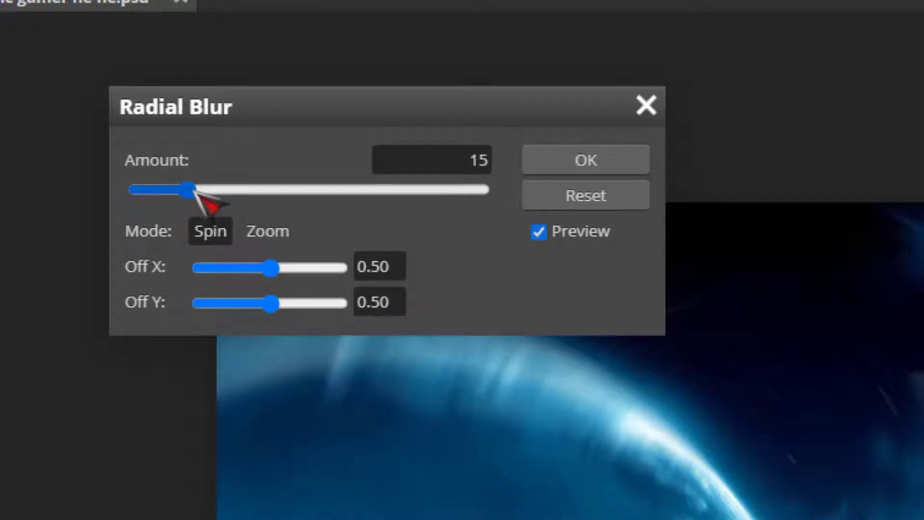
pyautogui.click(631, 167)
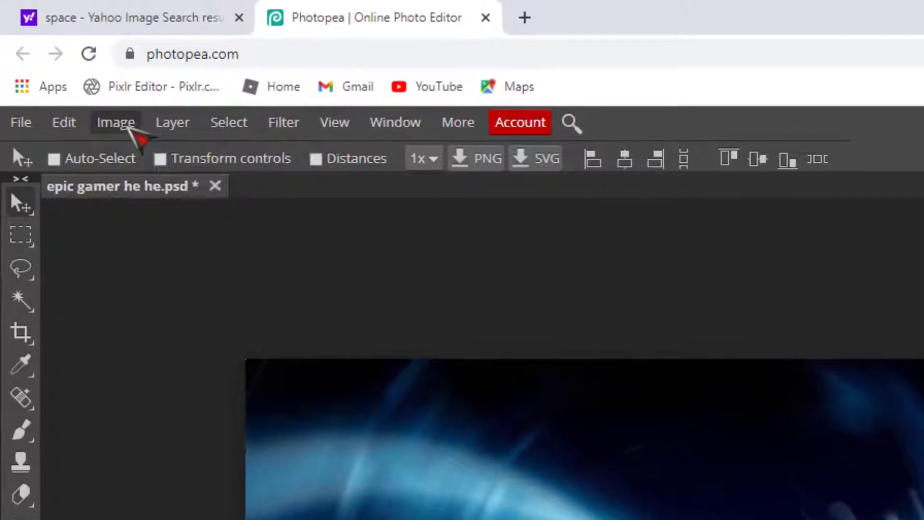
# Apply a Hue/Saturation adjustment to the blurred space image with hue 43 and saturation 39
pyautogui.click(54, 57)
pyautogui.moveTo(87, 79)
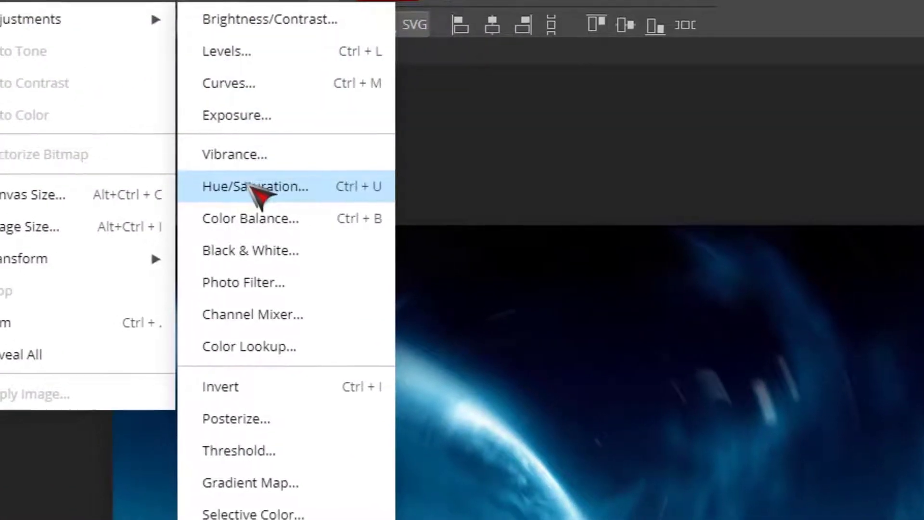
pyautogui.click(253, 188)
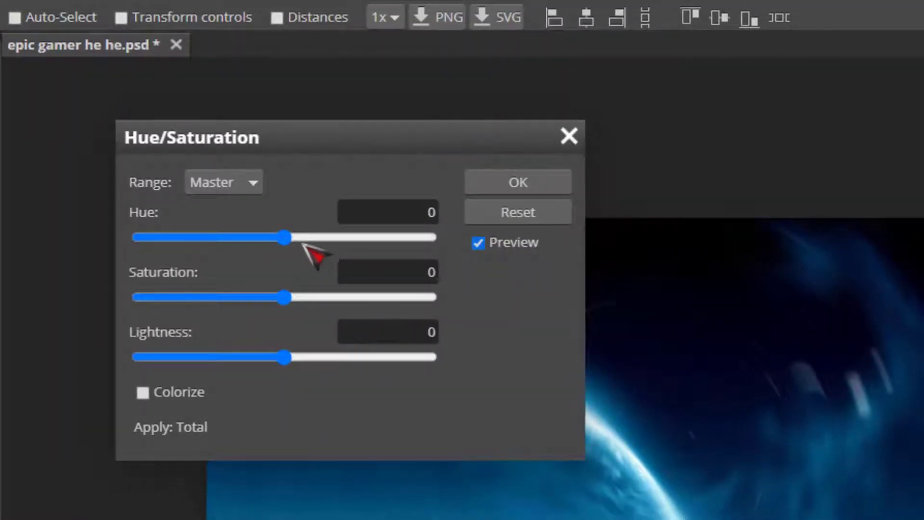
pyautogui.moveTo(287, 239); pyautogui.dragTo(323, 237)
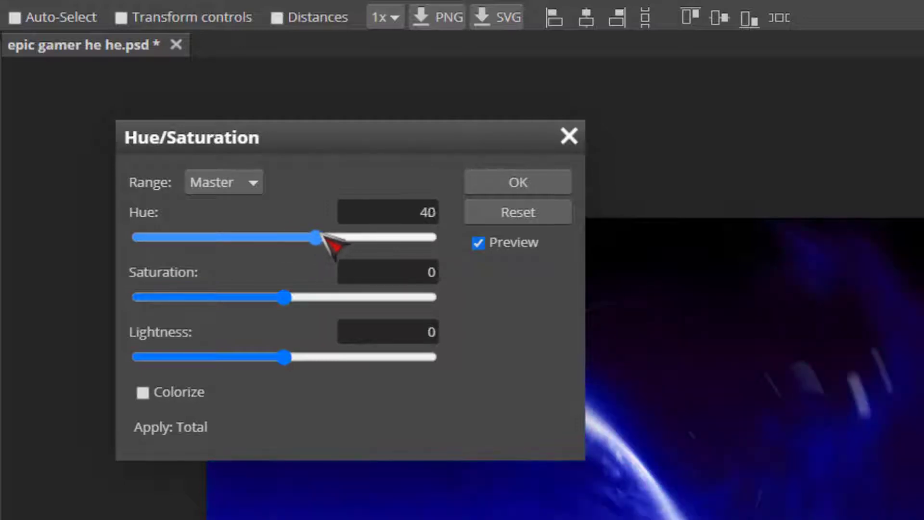
pyautogui.moveTo(293, 299); pyautogui.dragTo(311, 300)
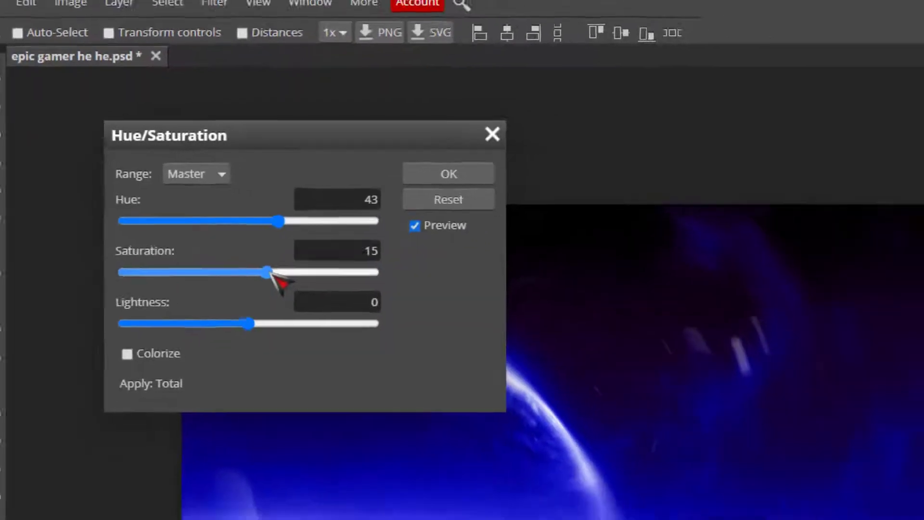
pyautogui.moveTo(272, 276); pyautogui.dragTo(253, 273)
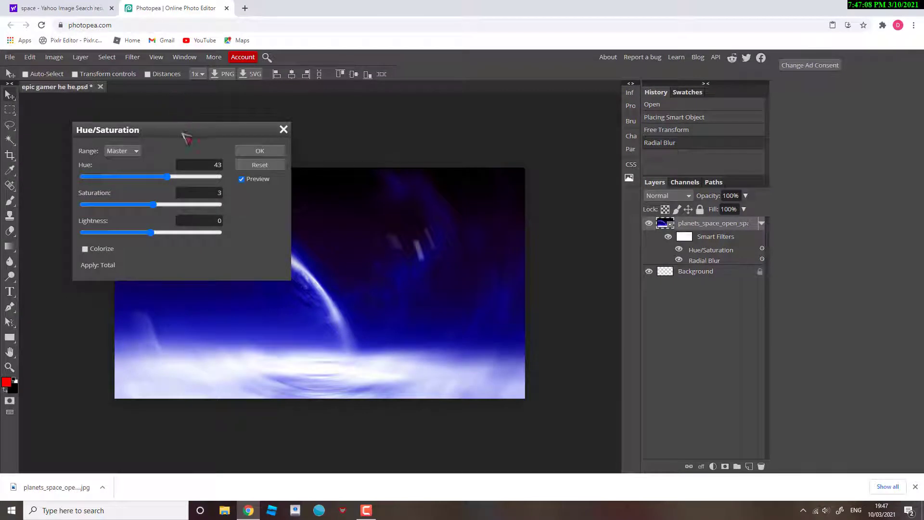
pyautogui.moveTo(185, 137); pyautogui.dragTo(580, 215)
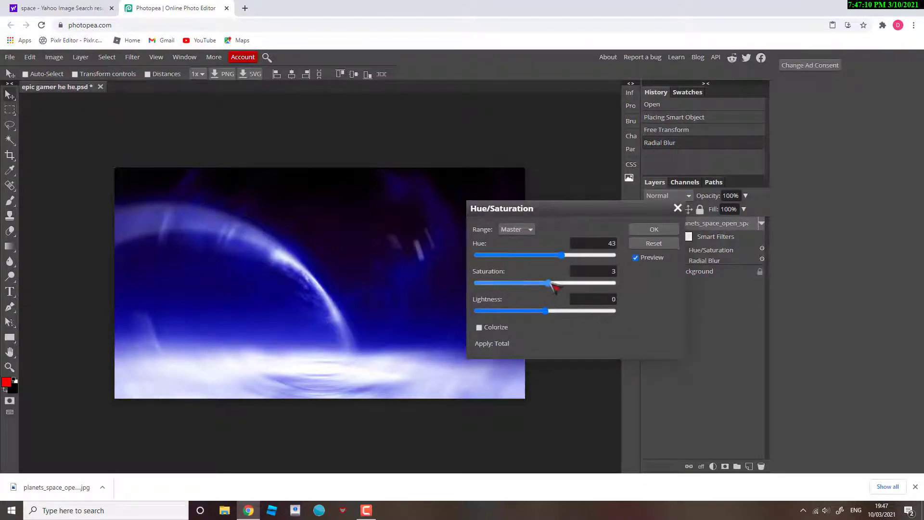
pyautogui.click(572, 283)
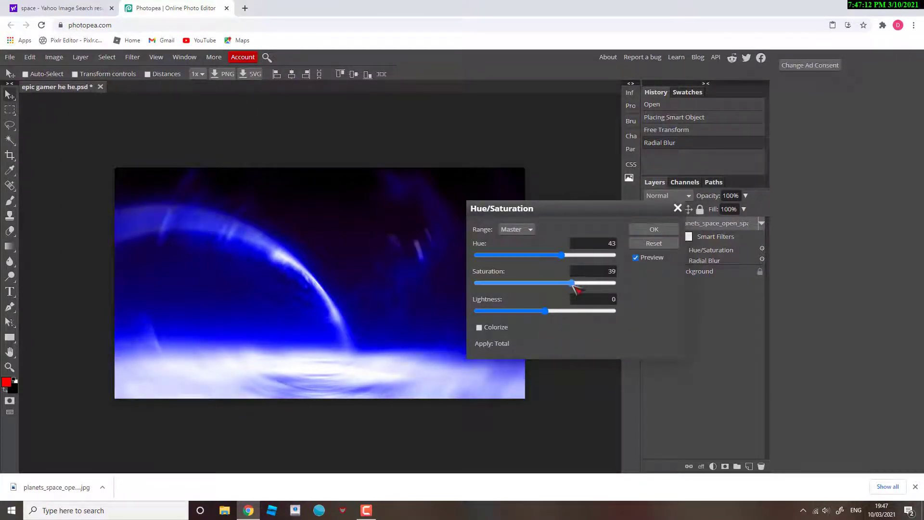
pyautogui.click(660, 232)
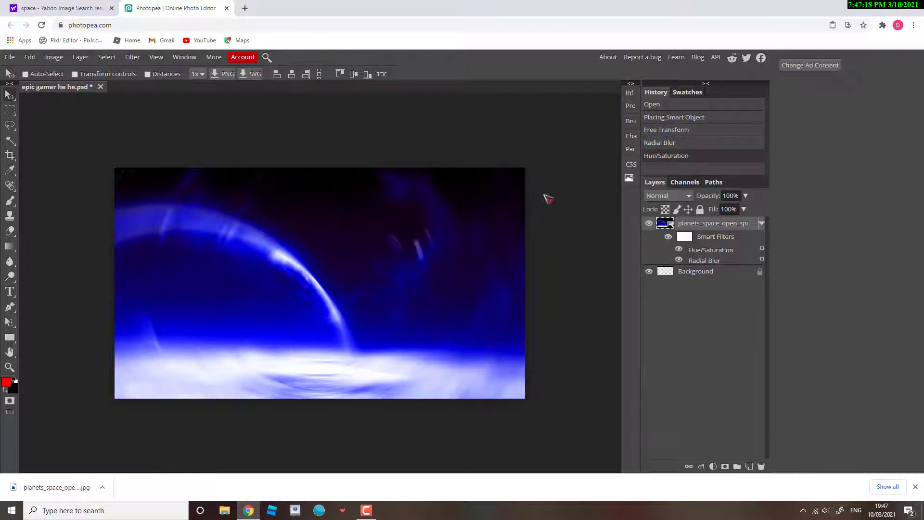
# Return to the Yahoo image search and search for the suggestion "mike wazowski meme"
pyautogui.click(53, 7)
pyautogui.scroll(3, 436, 337)
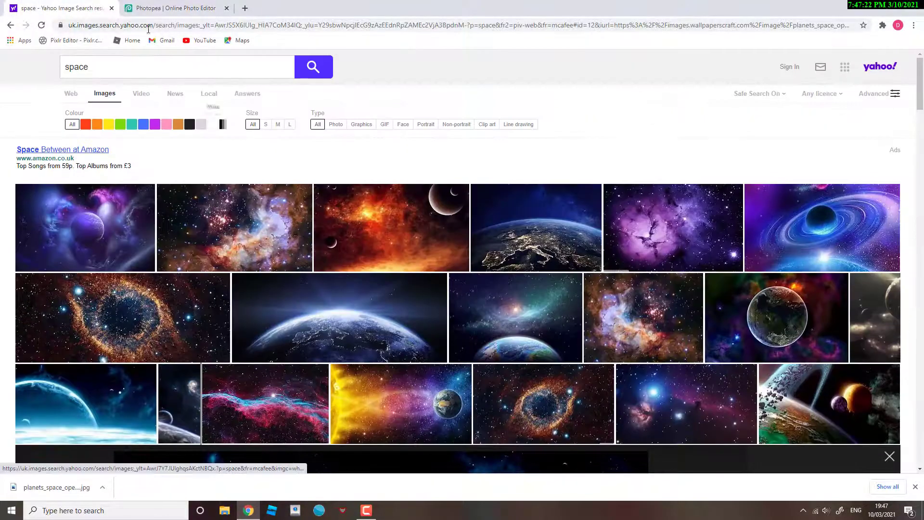
pyautogui.click(231, 67)
pyautogui.write('mike ')
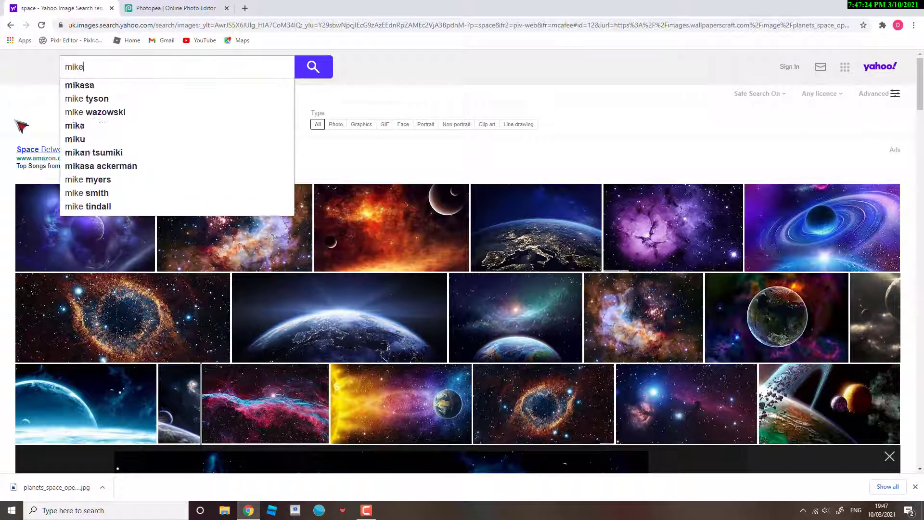
pyautogui.write('wa')
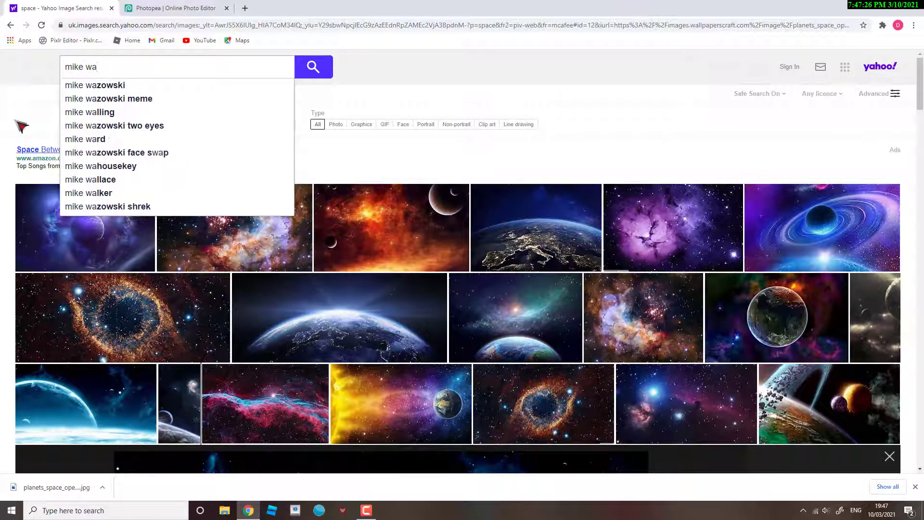
pyautogui.click(151, 99)
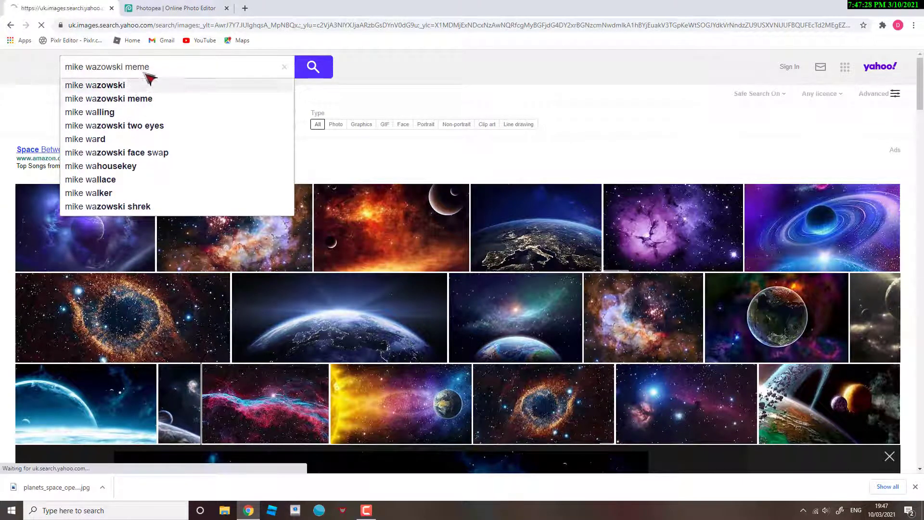
# Refine the image search to "mike wazowski meme png"
pyautogui.scroll(-3, 157, 66)
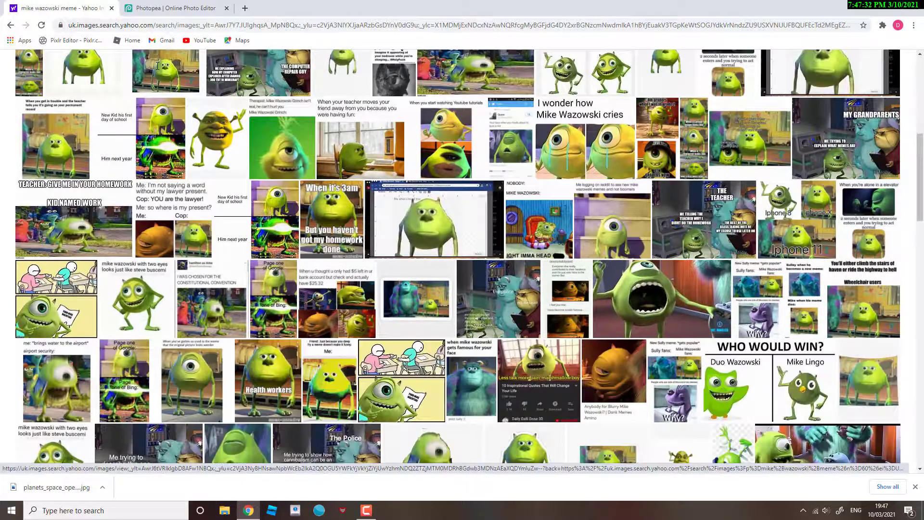
pyautogui.scroll(5, 158, 66)
pyautogui.click(180, 66)
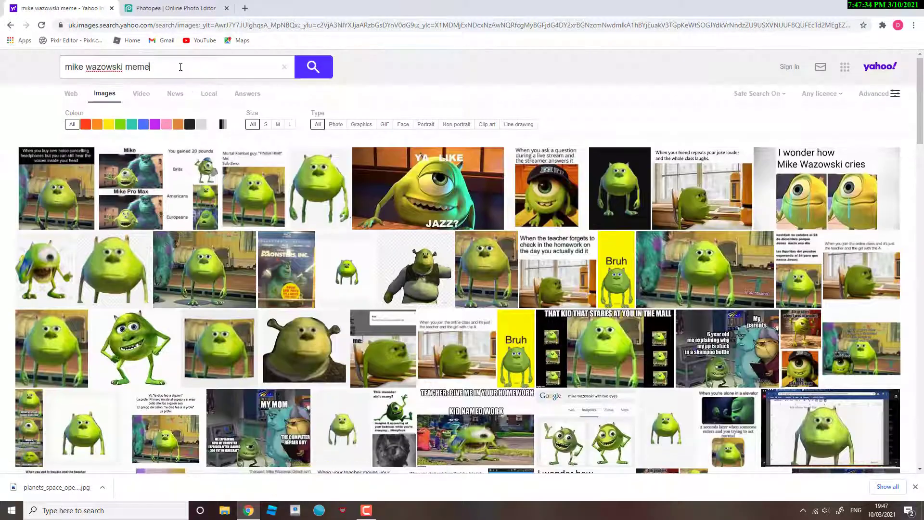
pyautogui.write('png')
pyautogui.press('Return')
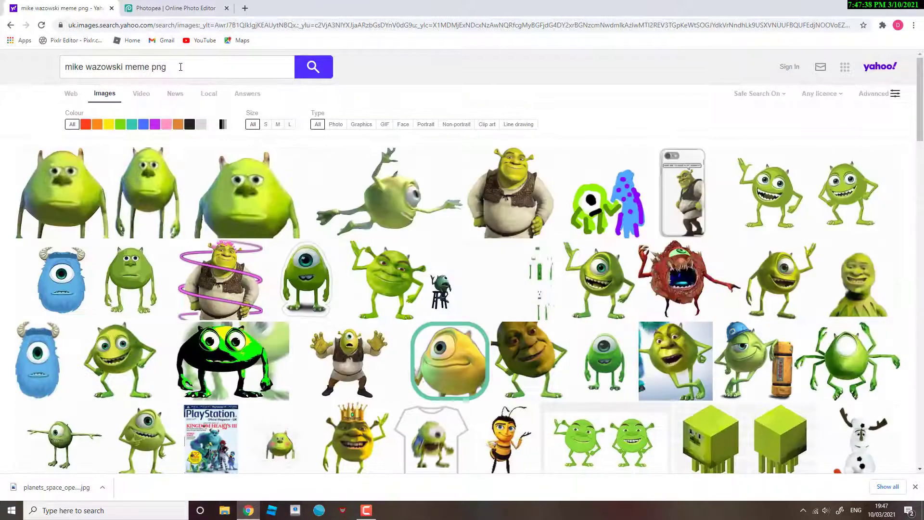
pyautogui.click(239, 201)
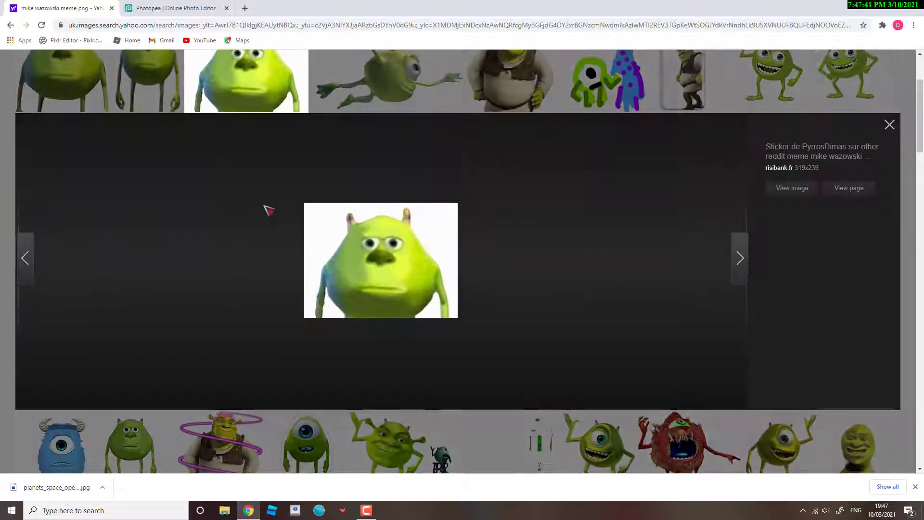
pyautogui.rightClick(396, 278)
pyautogui.click(433, 294)
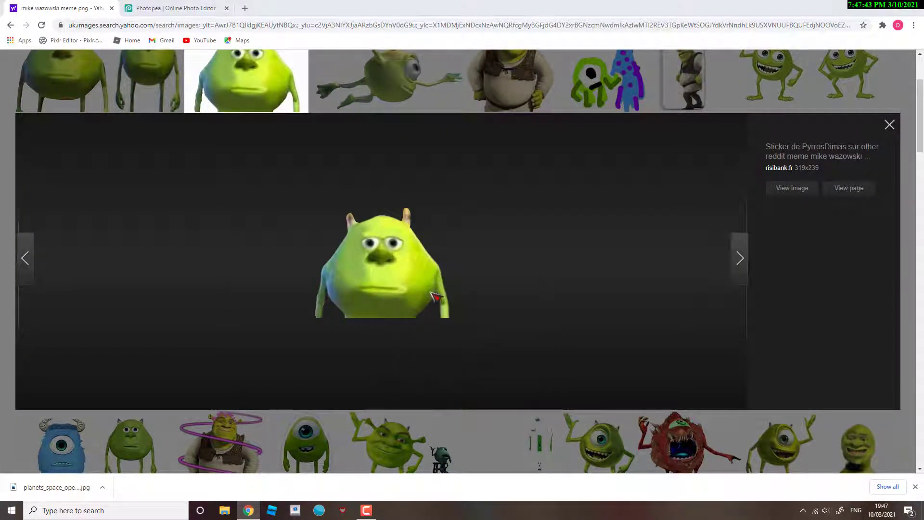
pyautogui.click(489, 408)
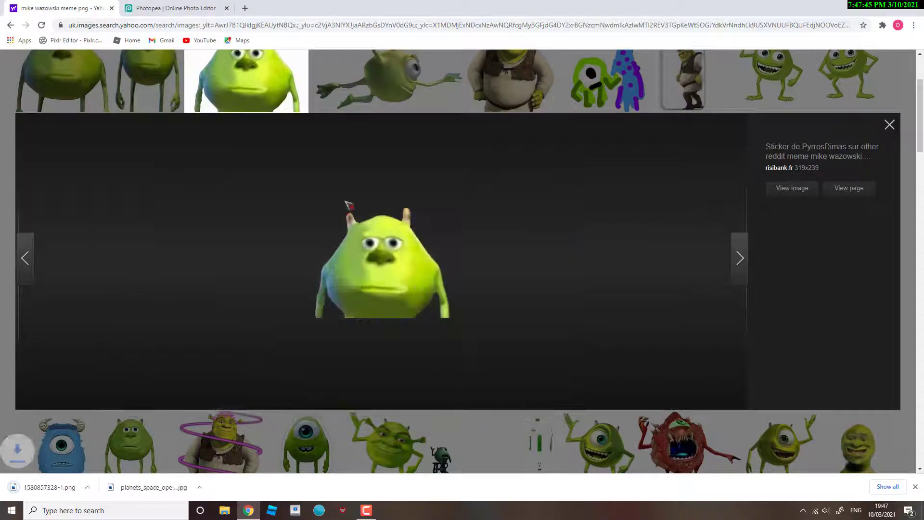
pyautogui.click(173, 8)
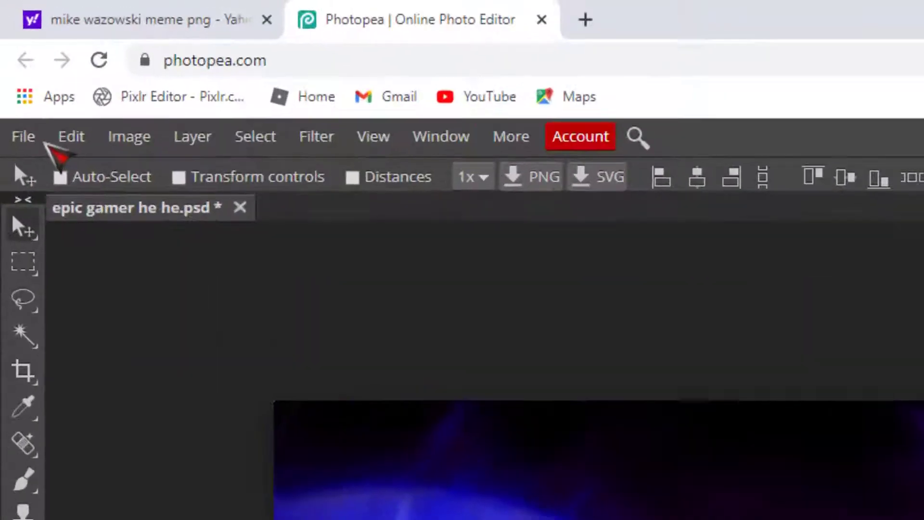
pyautogui.click(23, 137)
pyautogui.click(103, 251)
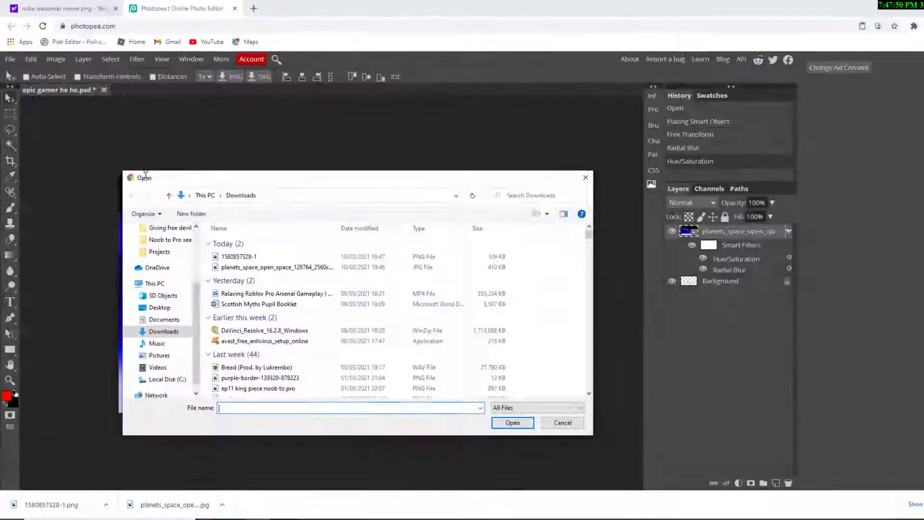
pyautogui.doubleClick(243, 256)
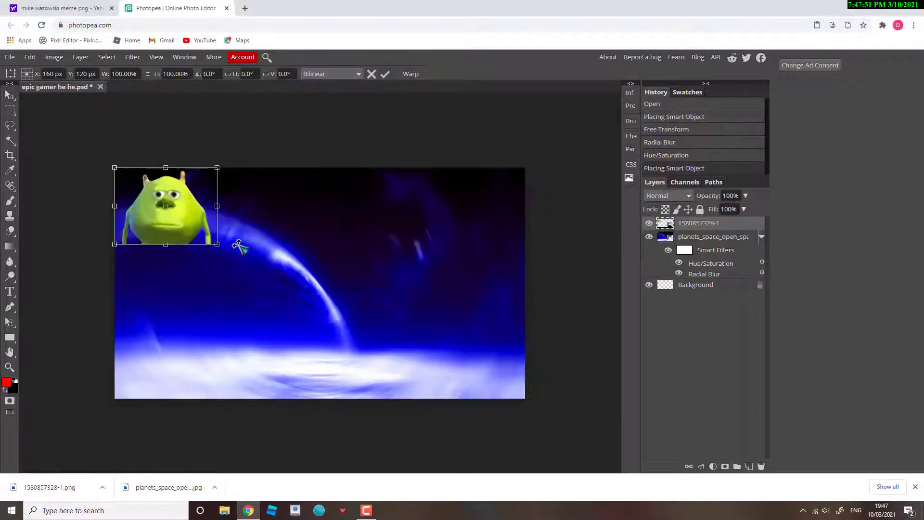
# Scale the placed Mike Wazowski image to about 190% and position it near the centre of the canvas's bottom edge
pyautogui.moveTo(195, 212); pyautogui.dragTo(349, 304)
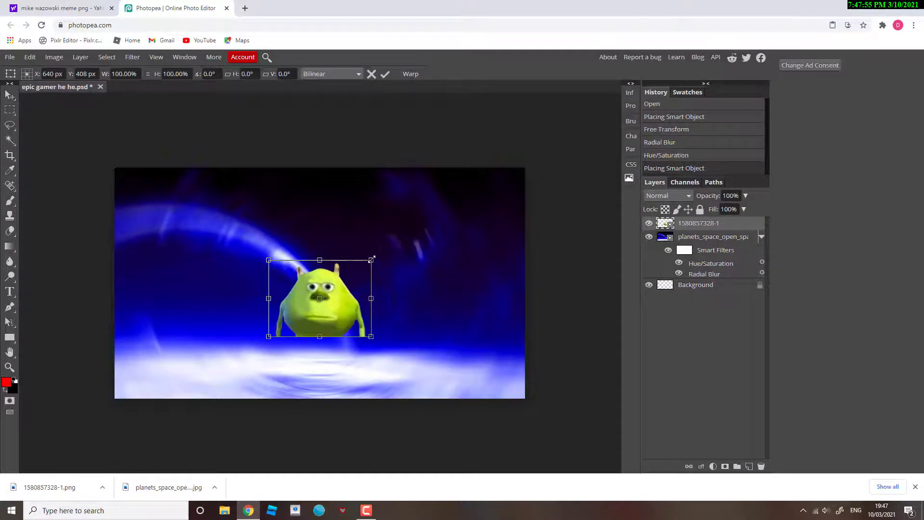
pyautogui.moveTo(371, 260); pyautogui.dragTo(430, 215)
pyautogui.moveTo(368, 296); pyautogui.dragTo(341, 339)
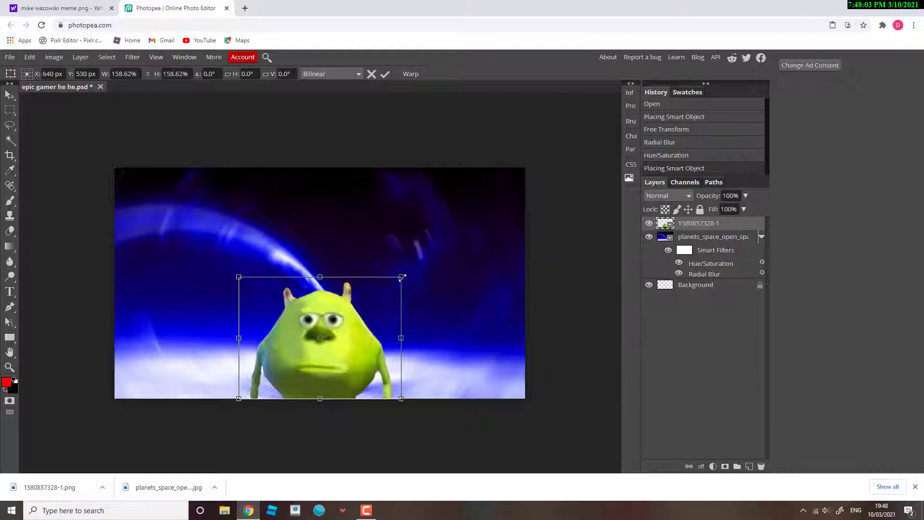
pyautogui.moveTo(402, 277); pyautogui.dragTo(432, 253)
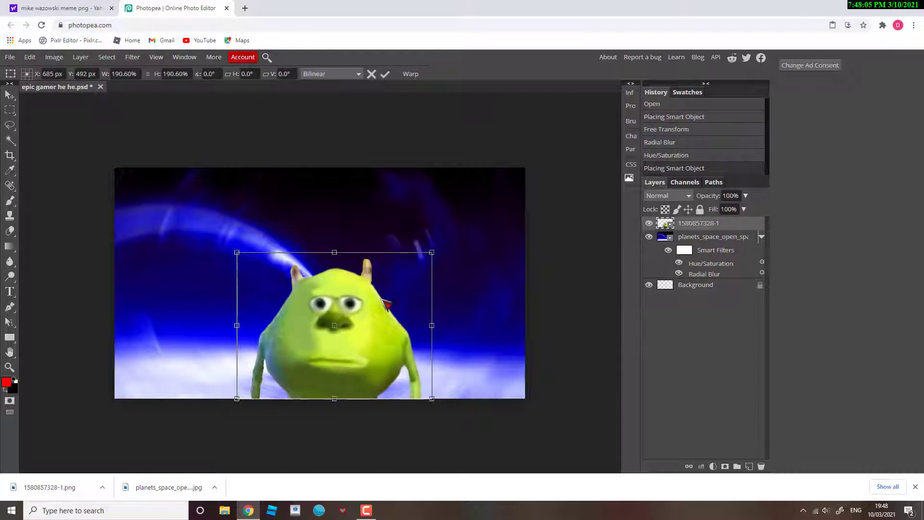
pyautogui.moveTo(388, 304); pyautogui.dragTo(382, 304)
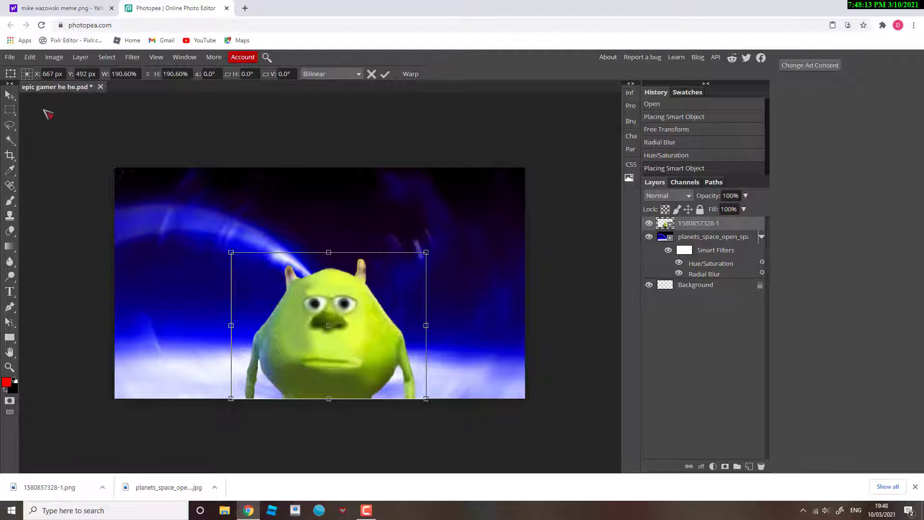
# Apply a Hue/Saturation adjustment to the Mike Wazowski layer with Colorize on, hue -85 and saturation 69
pyautogui.click(54, 56)
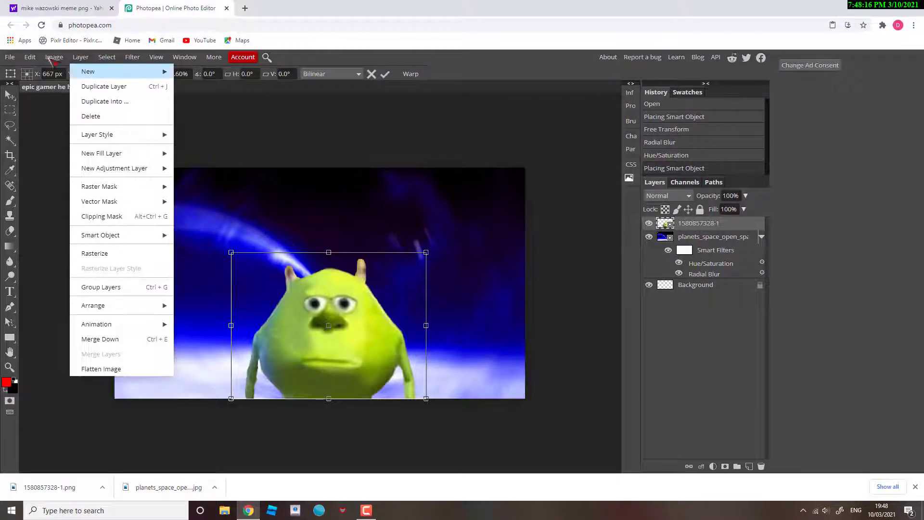
pyautogui.moveTo(72, 73)
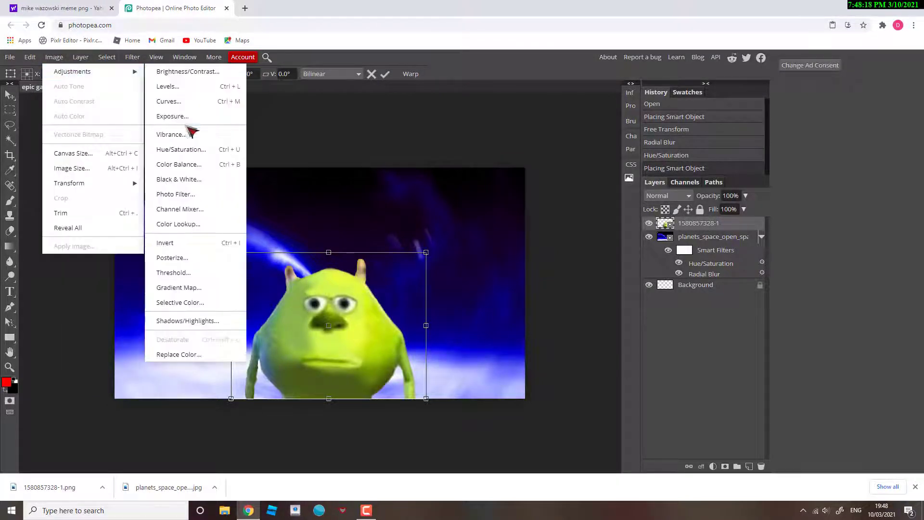
pyautogui.click(182, 150)
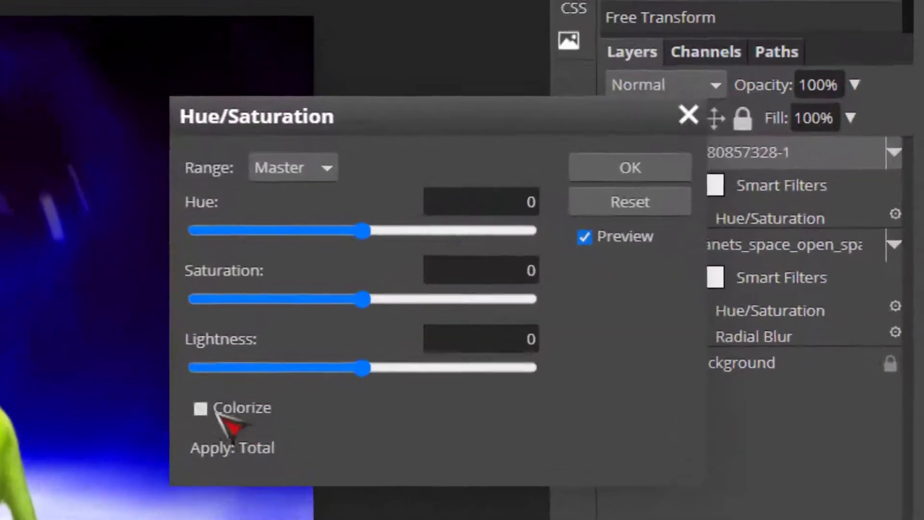
pyautogui.click(185, 415)
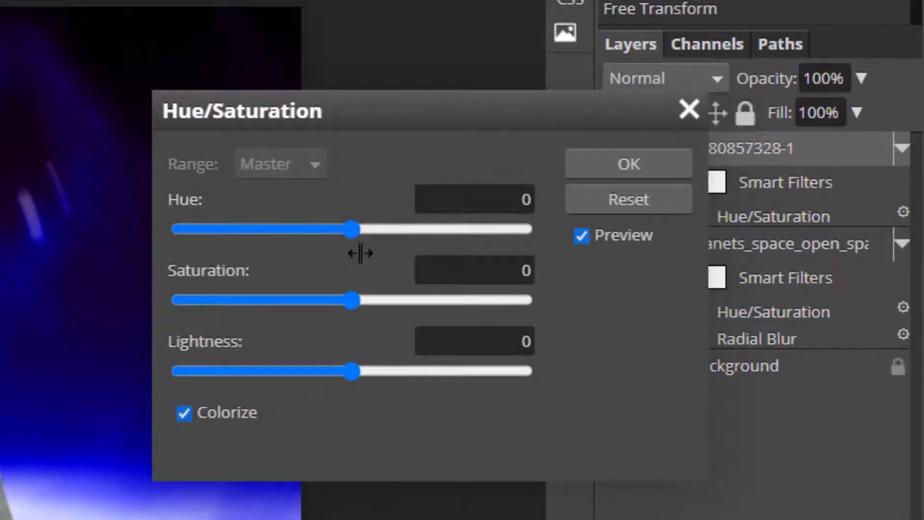
pyautogui.moveTo(359, 230); pyautogui.dragTo(438, 230)
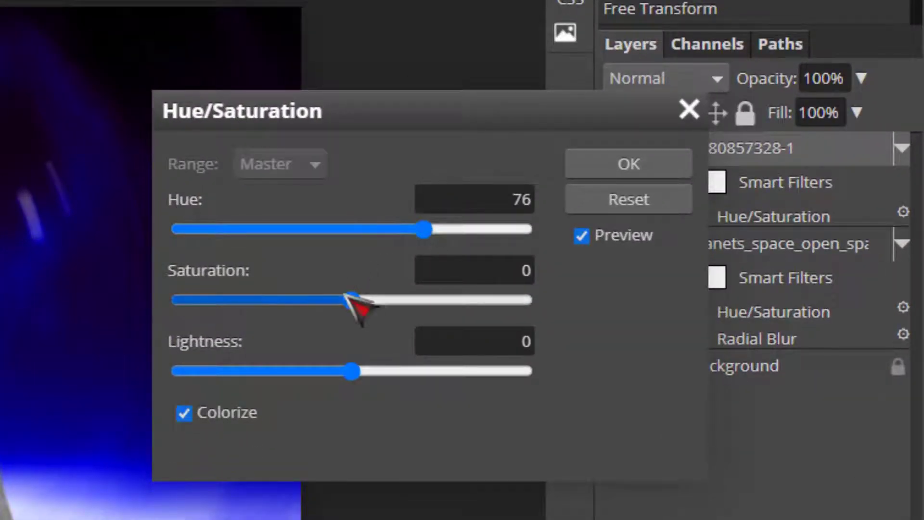
pyautogui.moveTo(371, 300); pyautogui.dragTo(470, 298)
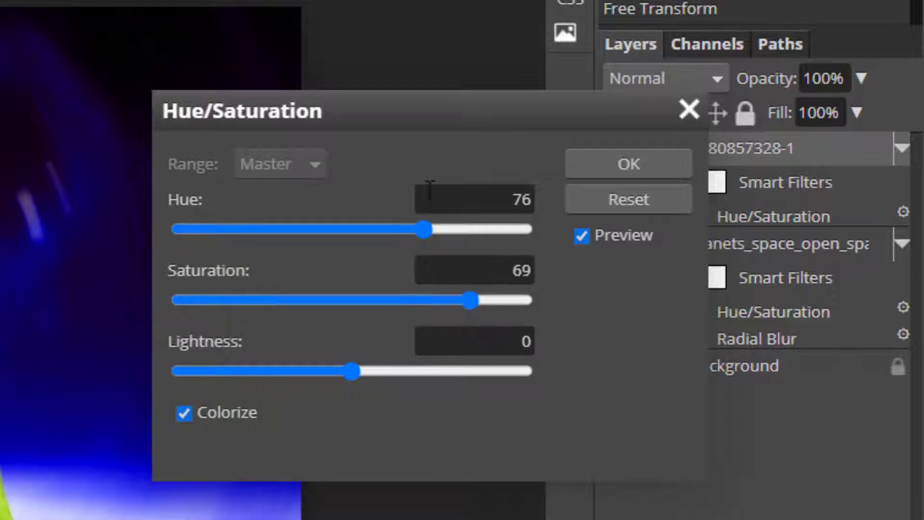
pyautogui.moveTo(425, 232); pyautogui.dragTo(280, 262)
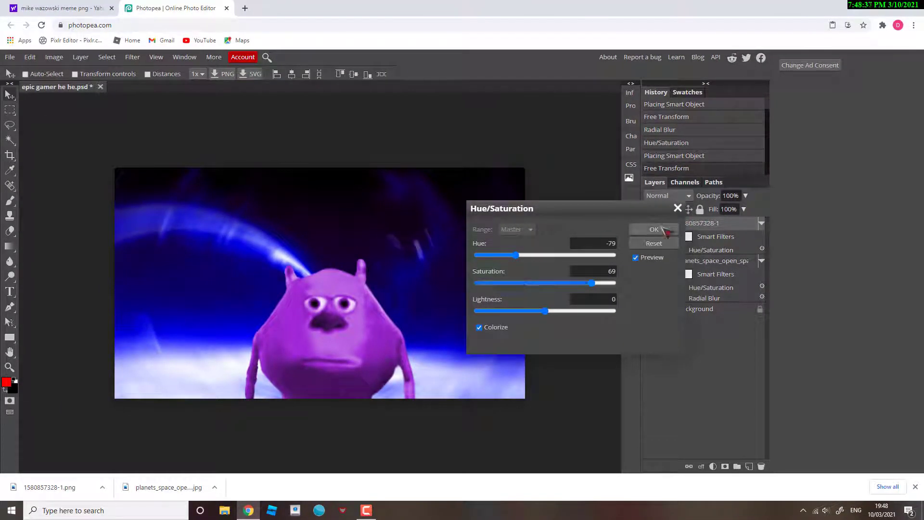
pyautogui.click(611, 240)
pyautogui.write('-85')
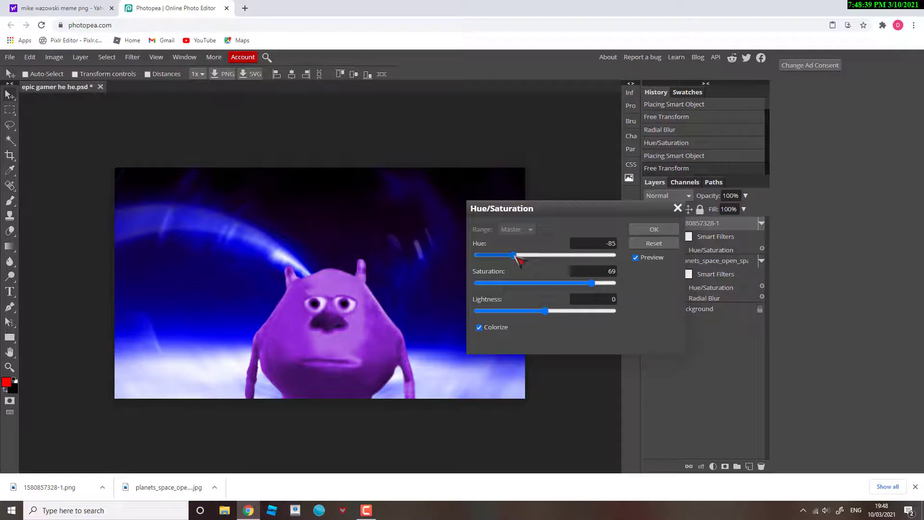
pyautogui.click(675, 231)
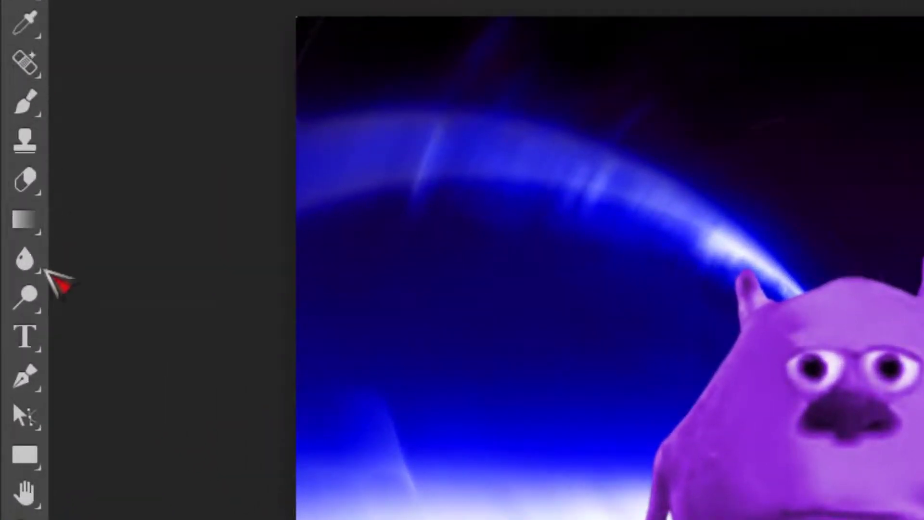
# Choose the Eraser tool and rasterize the Mike Wazowski smart object so it can be erased
pyautogui.click(25, 181)
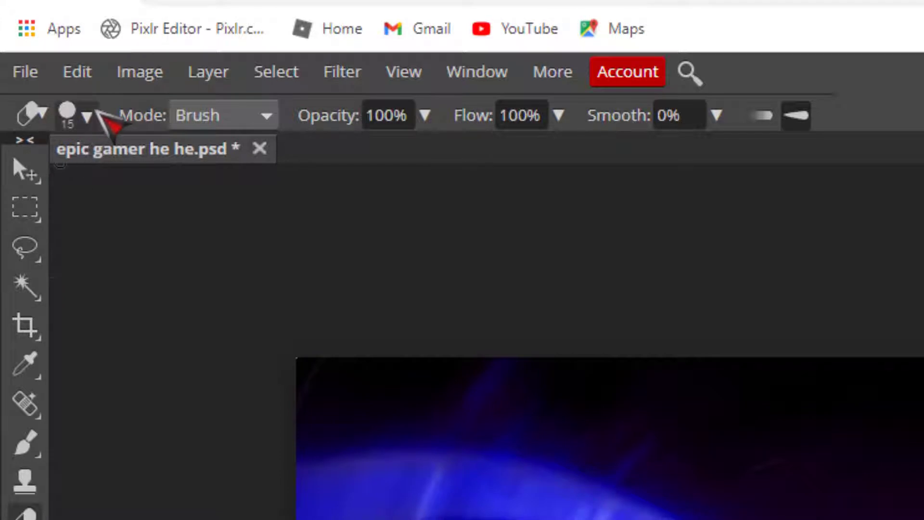
pyautogui.click(85, 117)
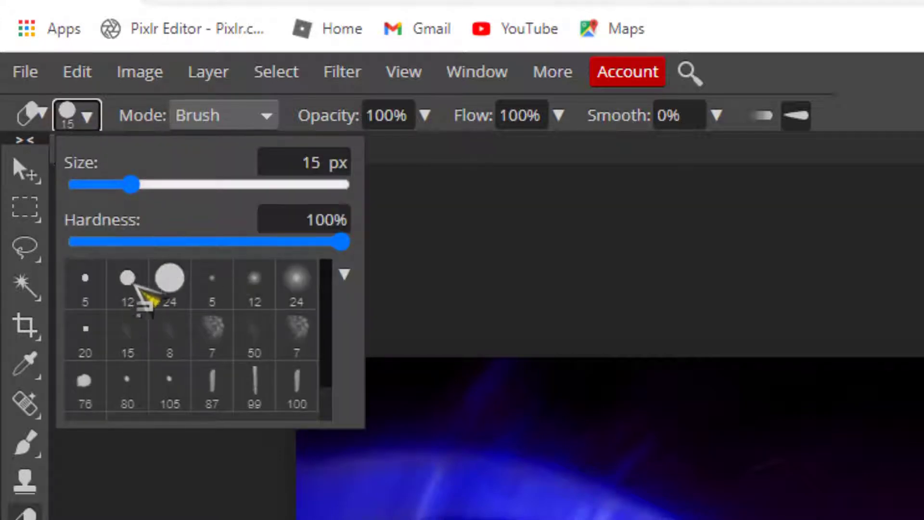
pyautogui.click(138, 410)
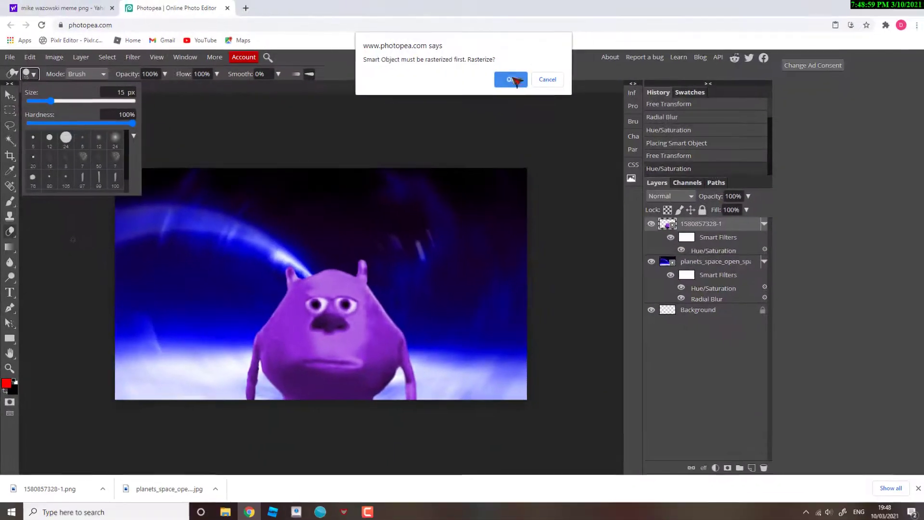
pyautogui.click(509, 78)
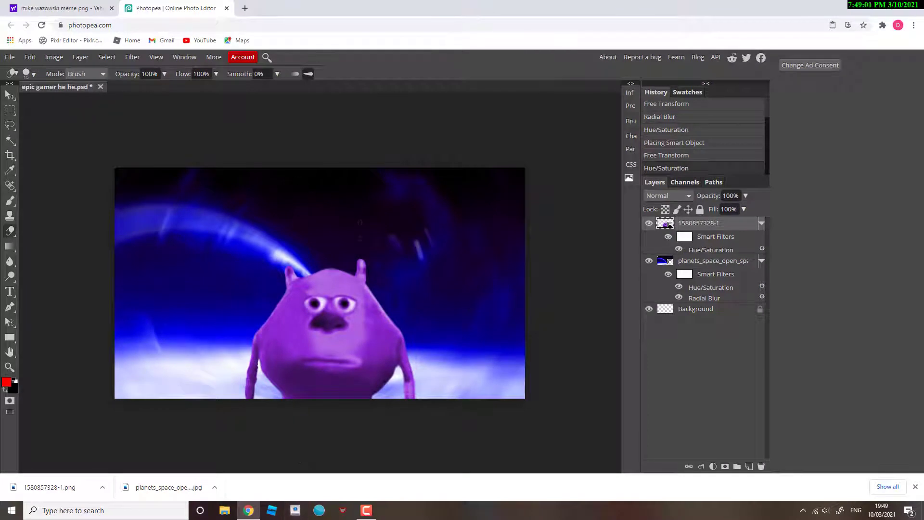
# Erase both horns from Mike Wazowski's head, undoing the first trial stroke
pyautogui.click(364, 283)
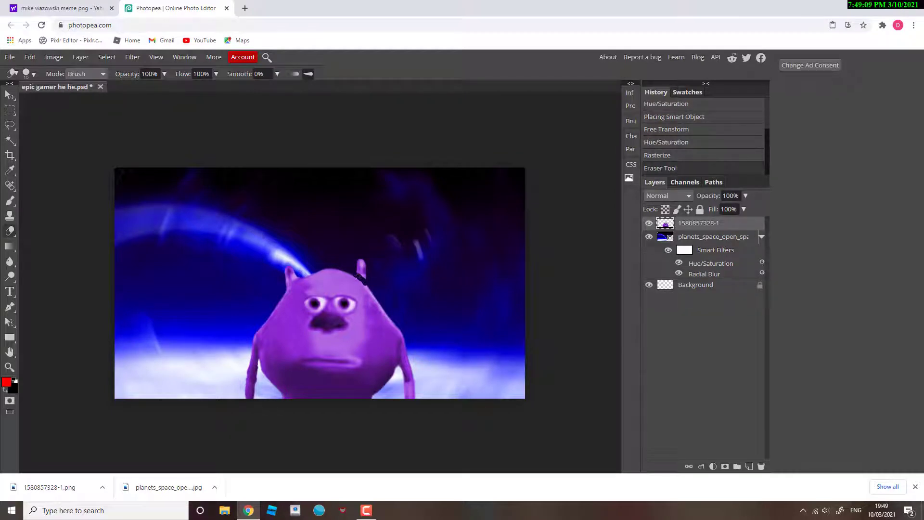
pyautogui.hotkey('ctrl', 'z')
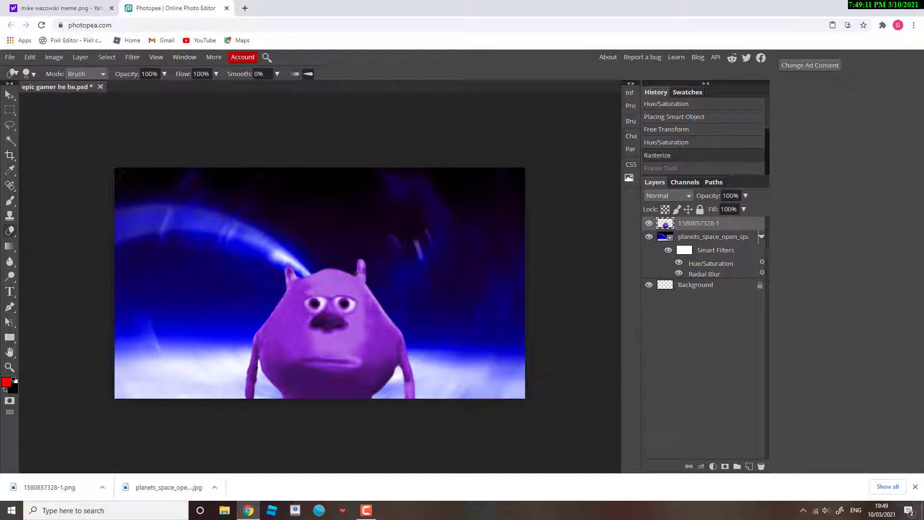
pyautogui.click(364, 282)
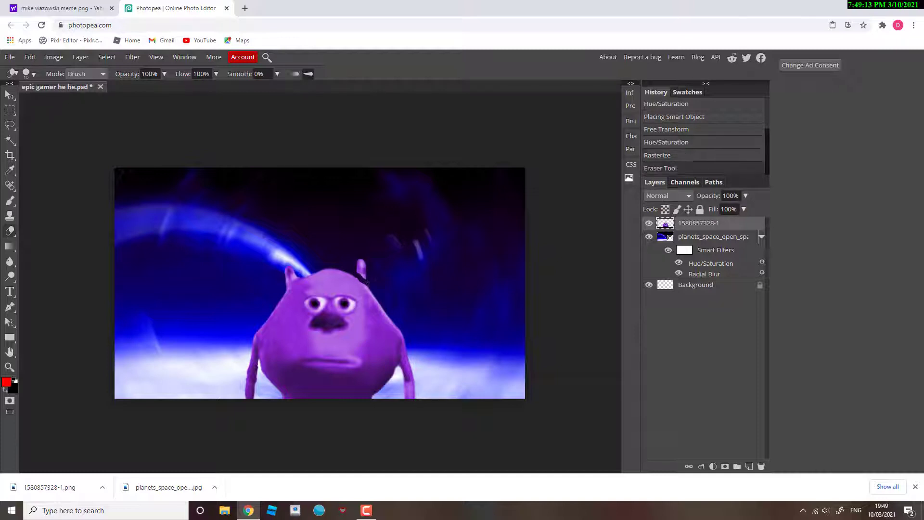
pyautogui.click(366, 271)
pyautogui.click(366, 274)
pyautogui.click(365, 276)
pyautogui.click(365, 278)
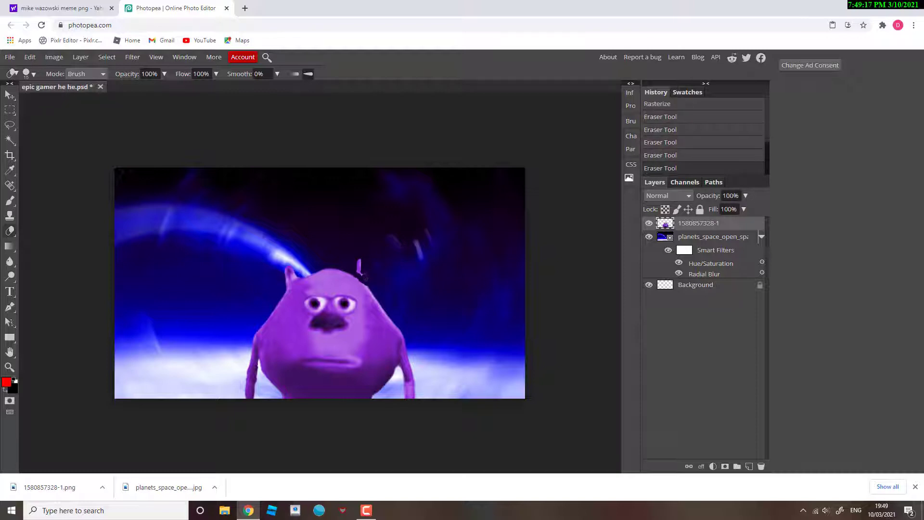
pyautogui.click(364, 275)
pyautogui.click(362, 273)
pyautogui.click(360, 268)
pyautogui.click(359, 267)
pyautogui.click(359, 266)
pyautogui.click(359, 268)
pyautogui.click(359, 269)
pyautogui.click(359, 270)
pyautogui.click(358, 271)
pyautogui.click(359, 272)
pyautogui.click(359, 272)
pyautogui.click(285, 284)
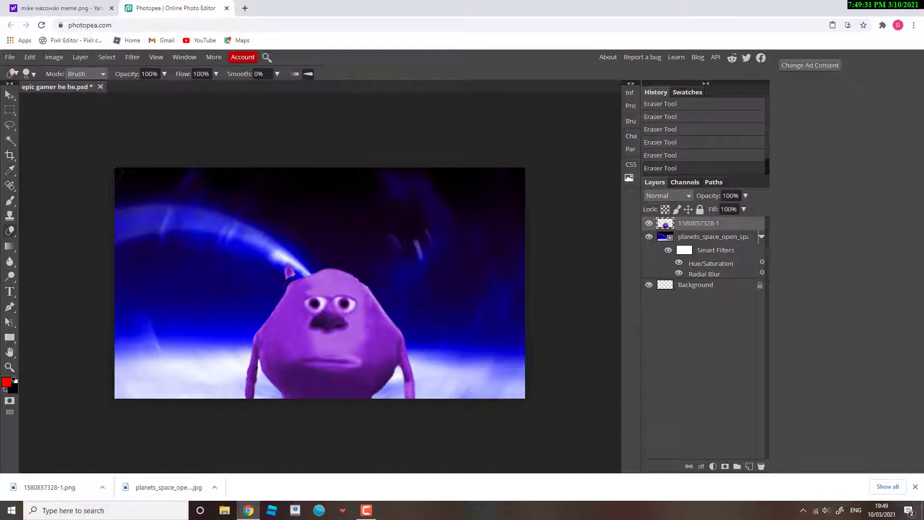
pyautogui.click(284, 288)
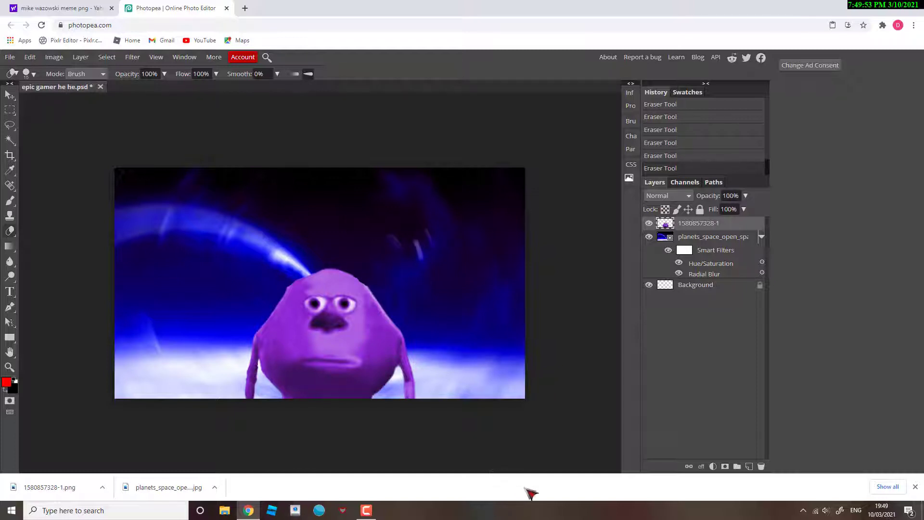
# Switch to the Yahoo image search and search for "thanos gauntlet png"
pyautogui.click(86, 8)
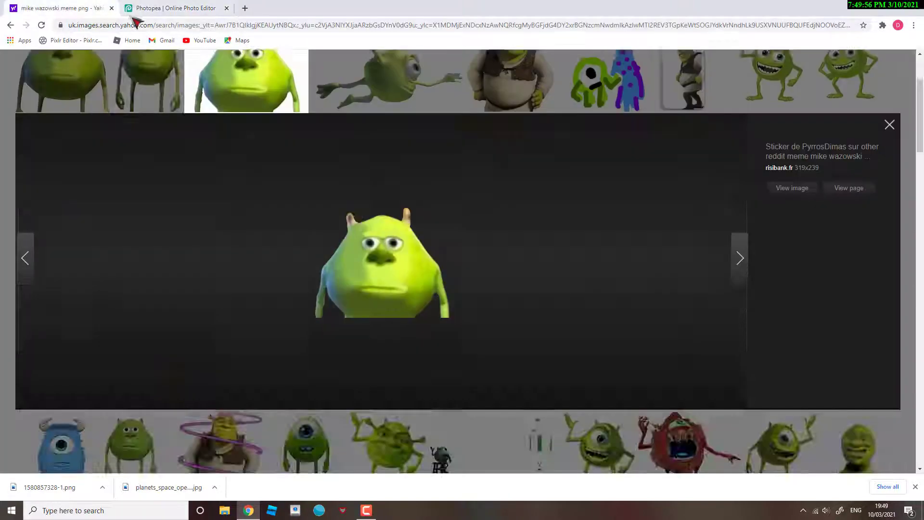
pyautogui.scroll(3, 281, 200)
pyautogui.moveTo(188, 70); pyautogui.dragTo(1, 183)
pyautogui.press('BackSpace')
pyautogui.write('thanos g')
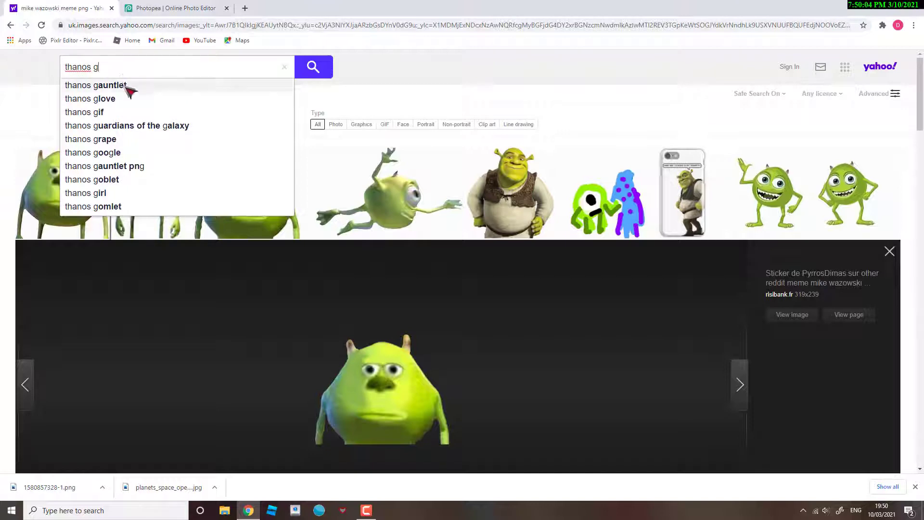
pyautogui.click(126, 87)
pyautogui.write('png')
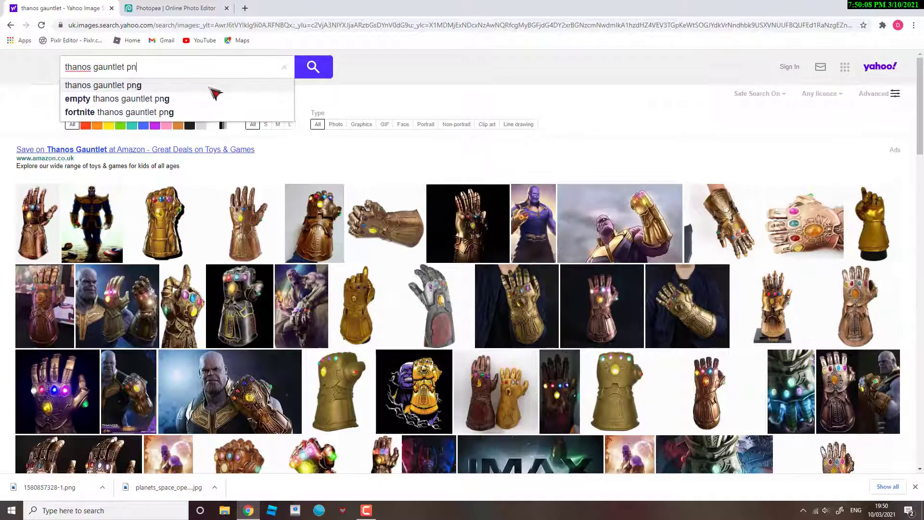
pyautogui.press('Return')
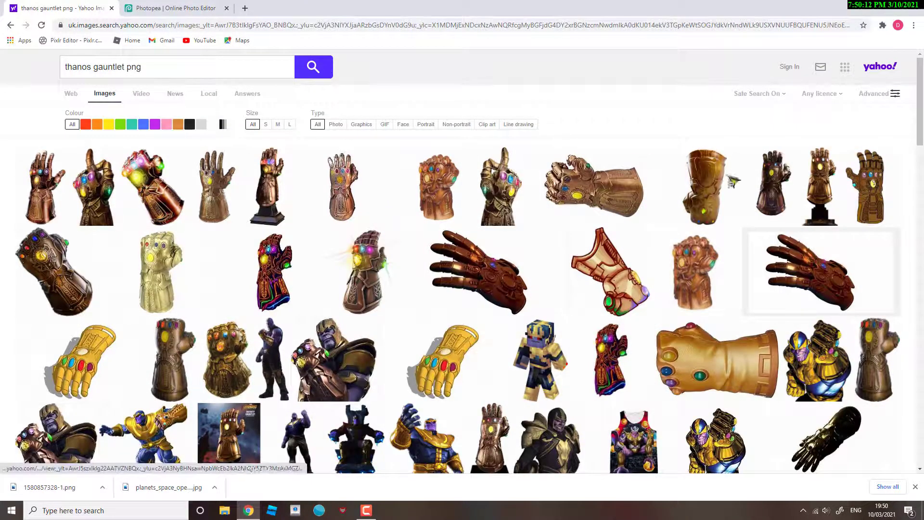
# Examine enlarged previews of several Thanos gauntlet results, checking whether each has a transparent background
pyautogui.click(346, 187)
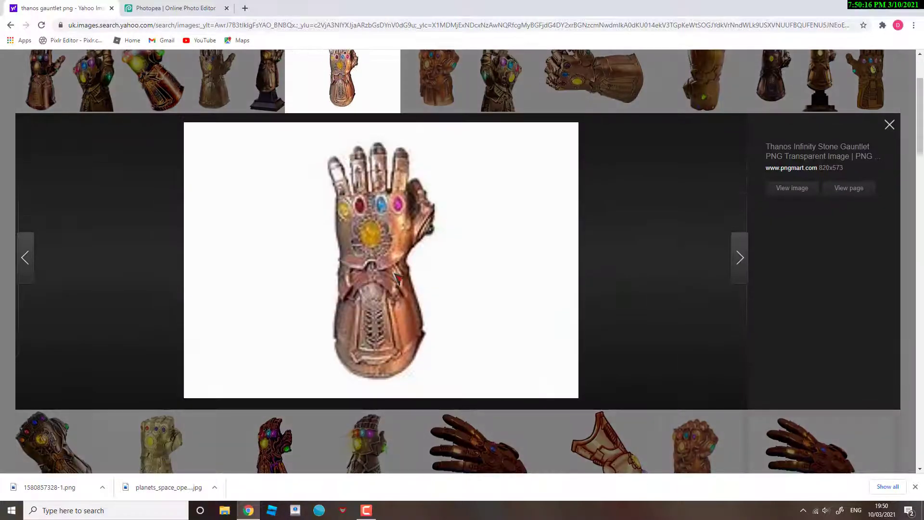
pyautogui.click(889, 124)
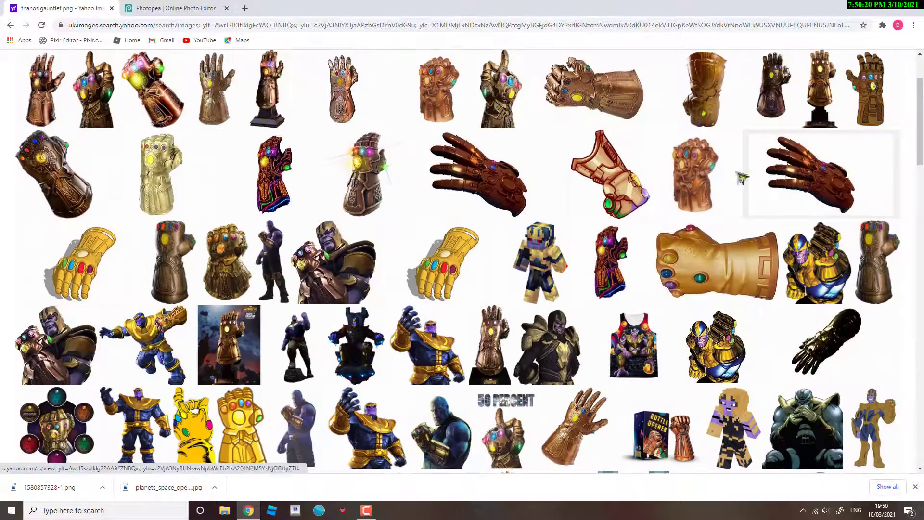
pyautogui.scroll(1, 214, 273)
pyautogui.click(325, 192)
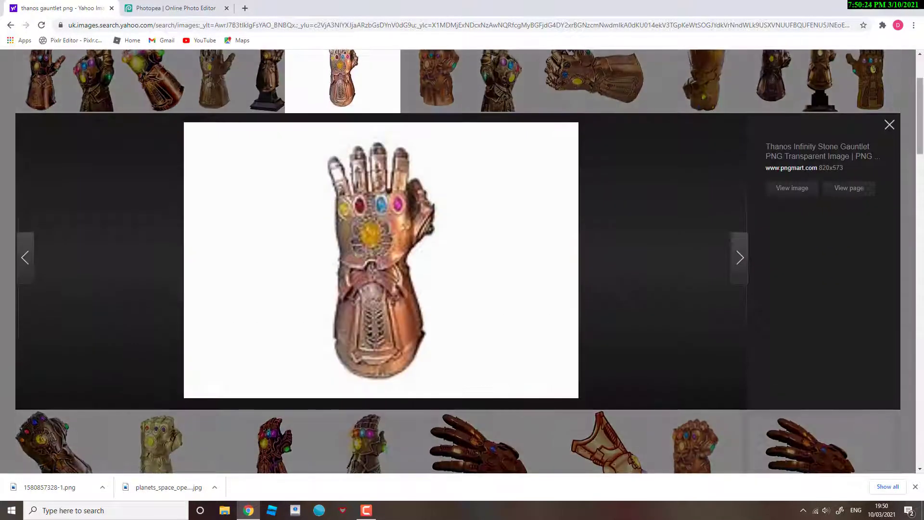
pyautogui.click(889, 125)
pyautogui.scroll(2, 596, 330)
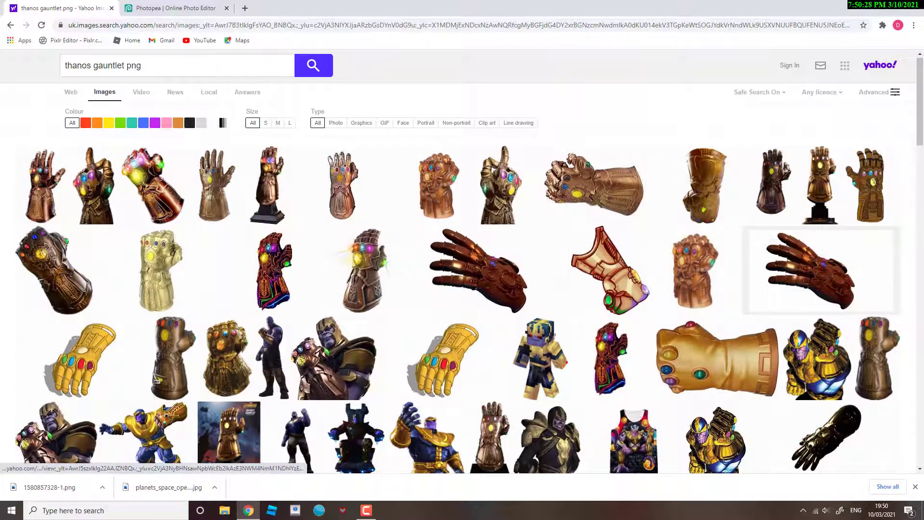
pyautogui.scroll(-2, 597, 330)
pyautogui.scroll(2, 597, 330)
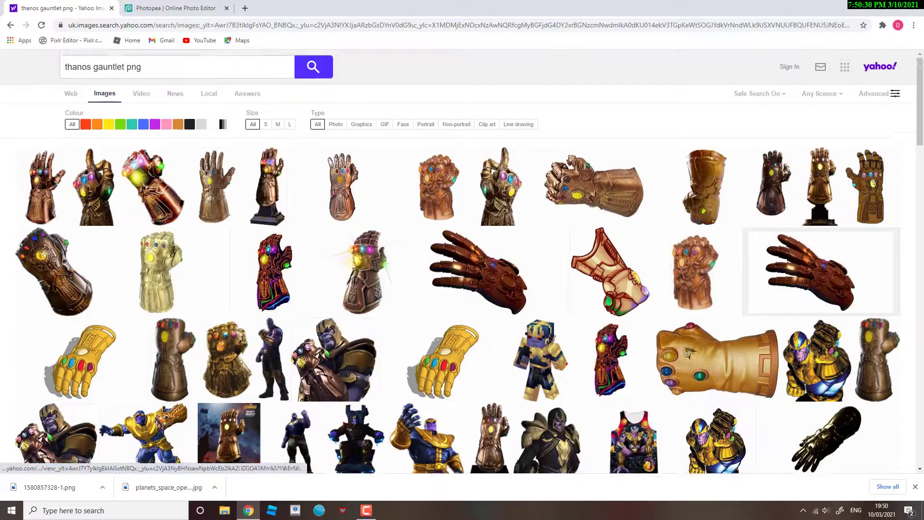
pyautogui.click(492, 189)
pyautogui.scroll(2, 656, 242)
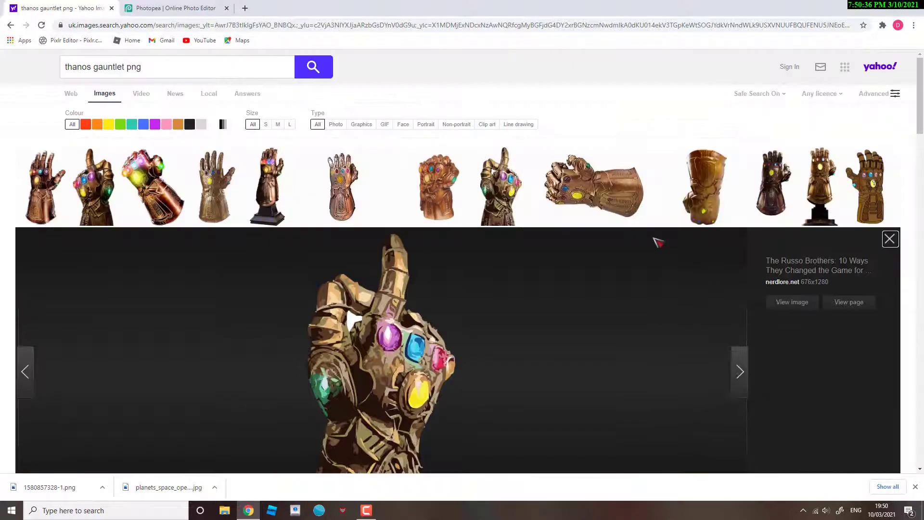
# Open the 738x1083 transparent Infinity Gauntlet image from DeviantArt and save it to the Downloads folder
pyautogui.click(740, 257)
pyautogui.rightClick(358, 255)
pyautogui.click(396, 273)
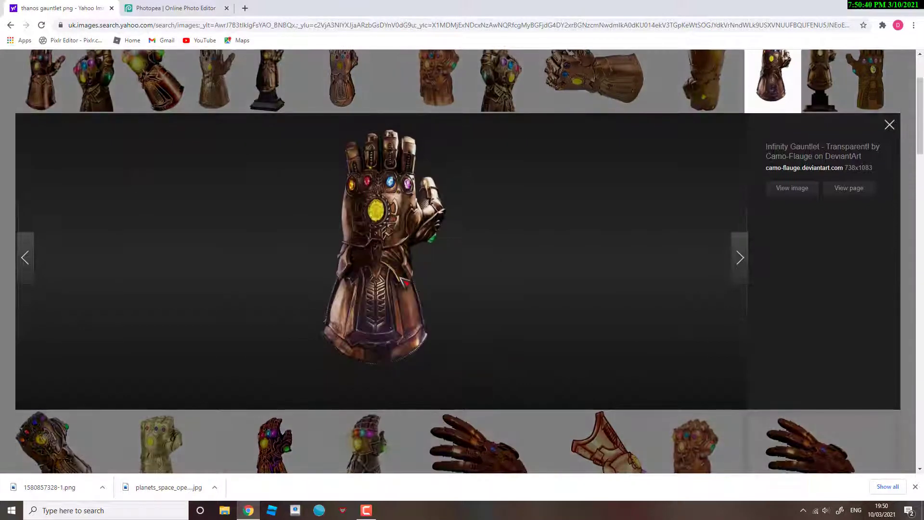
pyautogui.click(495, 406)
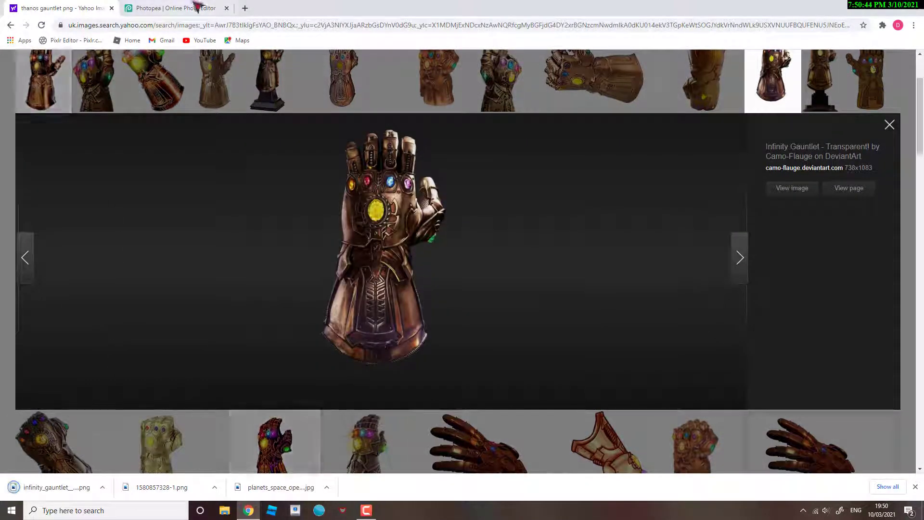
# Switch to Photopea and place the downloaded infinity_gauntlet PNG in the picture as a new layer
pyautogui.hotkey('ctrl', 'Tab')
pyautogui.click(10, 57)
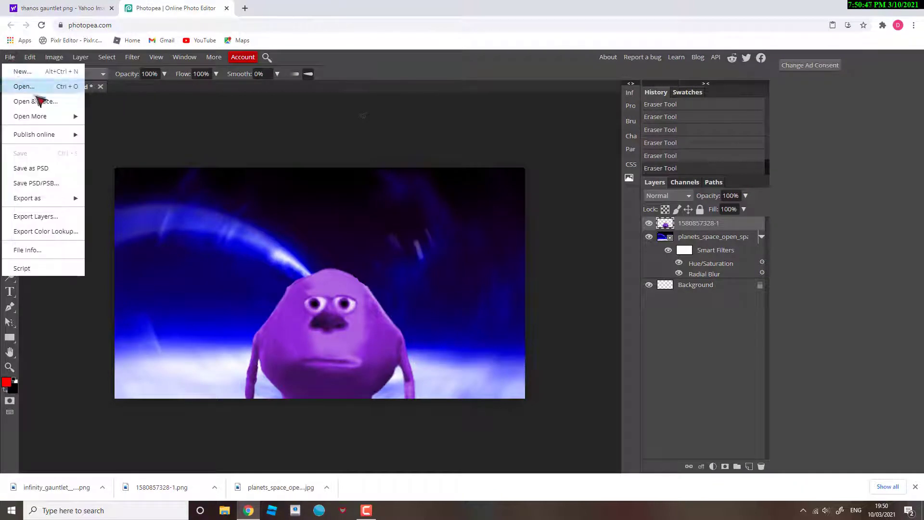
pyautogui.click(49, 101)
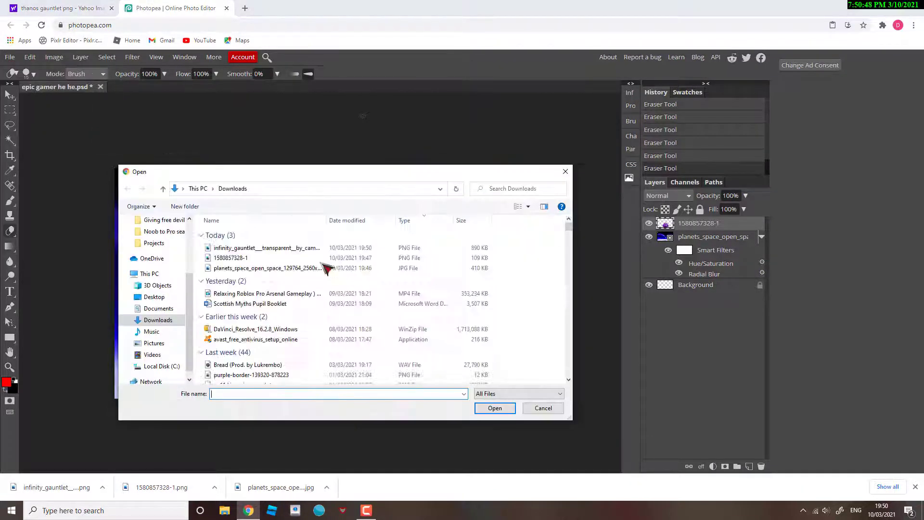
pyautogui.doubleClick(247, 247)
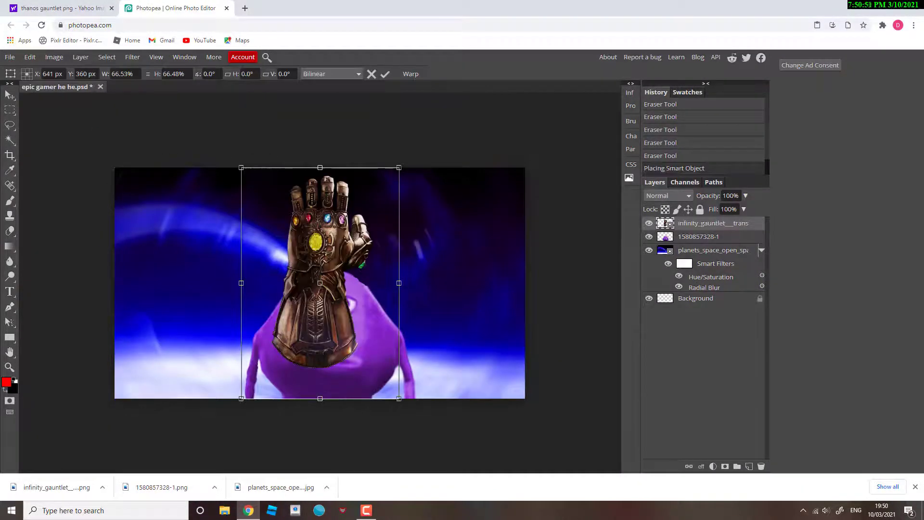
# Scale the gauntlet to about 47.7%, rotate it to about -13.2°, and position it over Mike's arm near X 931, Y 552 px
pyautogui.moveTo(398, 167); pyautogui.dragTo(372, 189)
pyautogui.moveTo(298, 299); pyautogui.dragTo(412, 327)
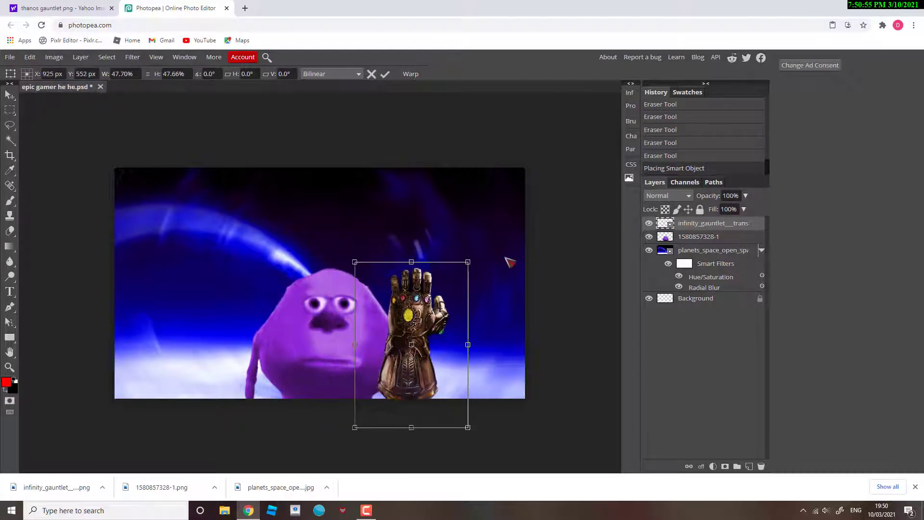
pyautogui.moveTo(487, 259); pyautogui.dragTo(454, 236)
pyautogui.moveTo(413, 330); pyautogui.dragTo(410, 331)
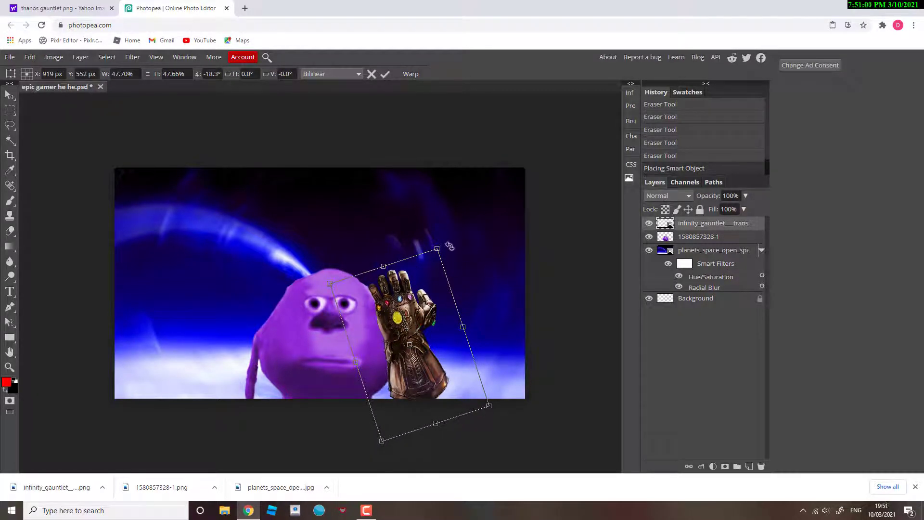
pyautogui.moveTo(450, 245); pyautogui.dragTo(457, 244)
pyautogui.moveTo(426, 311); pyautogui.dragTo(430, 311)
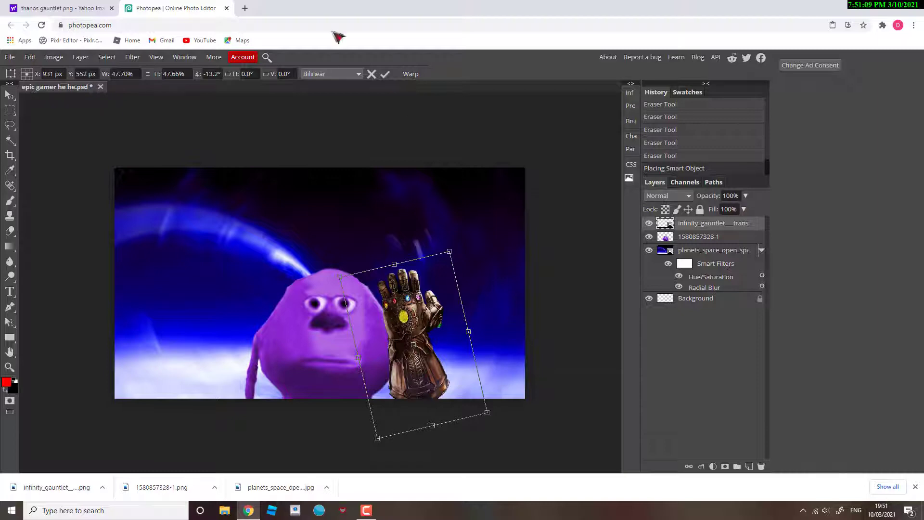
# Switch back to the Yahoo image search and search for "lens flare"
pyautogui.click(39, 7)
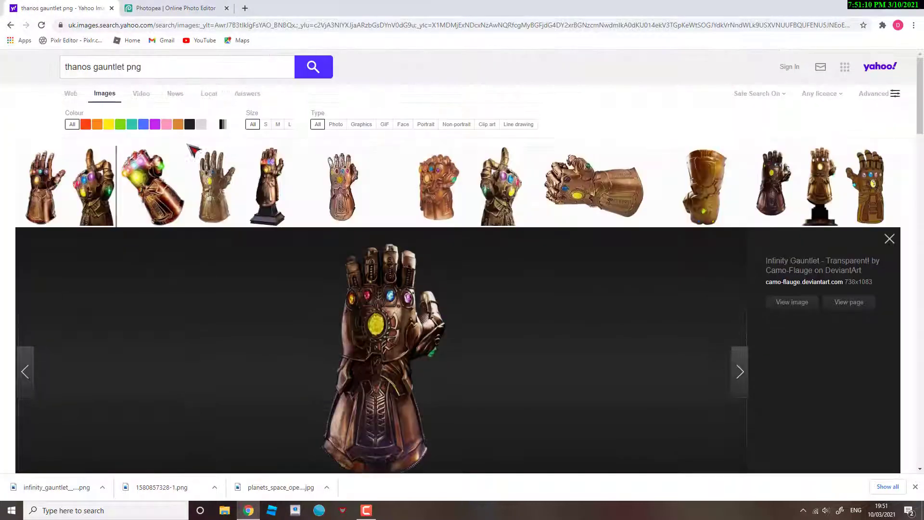
pyautogui.click(226, 66)
pyautogui.hotkey('ctrl', 'shift', 'i')
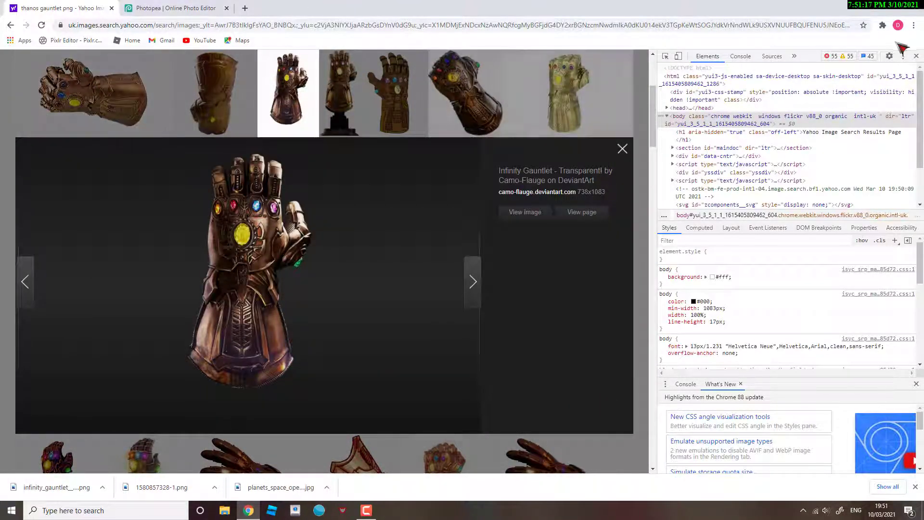
pyautogui.hotkey('ctrl', 'shift', 'i')
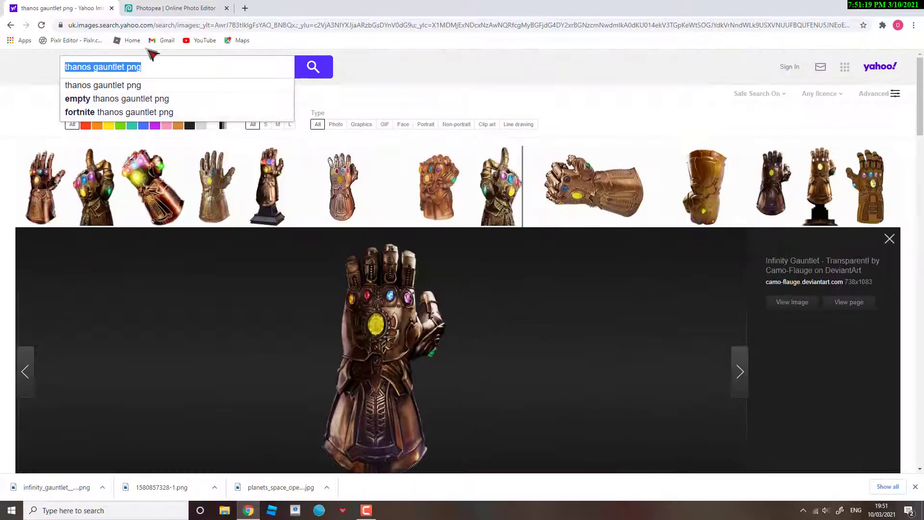
pyautogui.press('BackSpace')
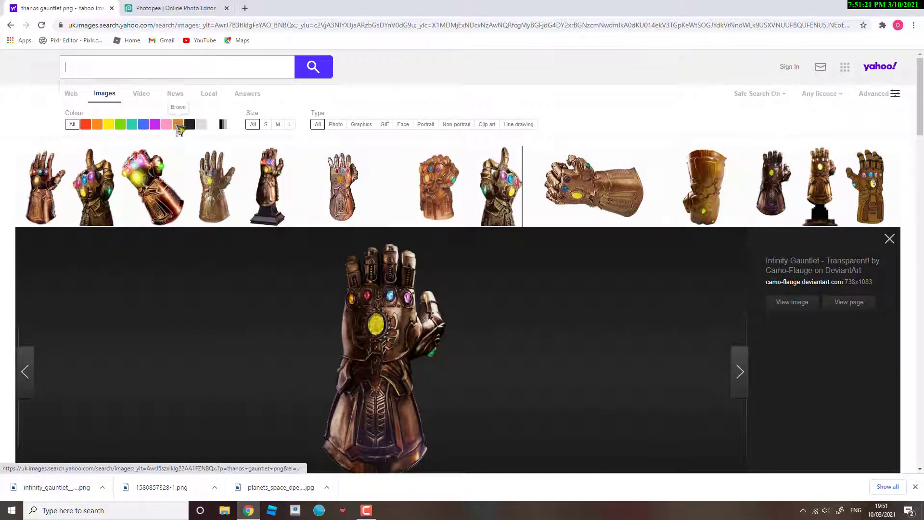
pyautogui.write('lens flare')
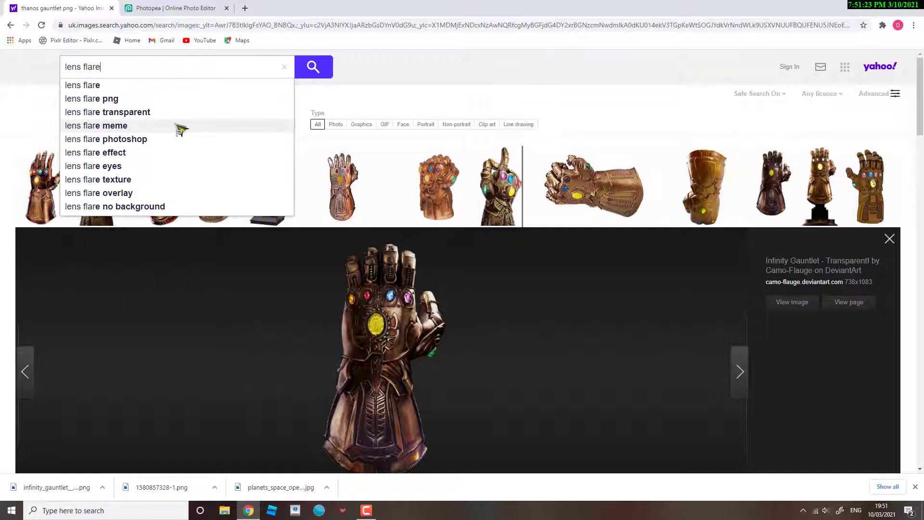
pyautogui.press('Return')
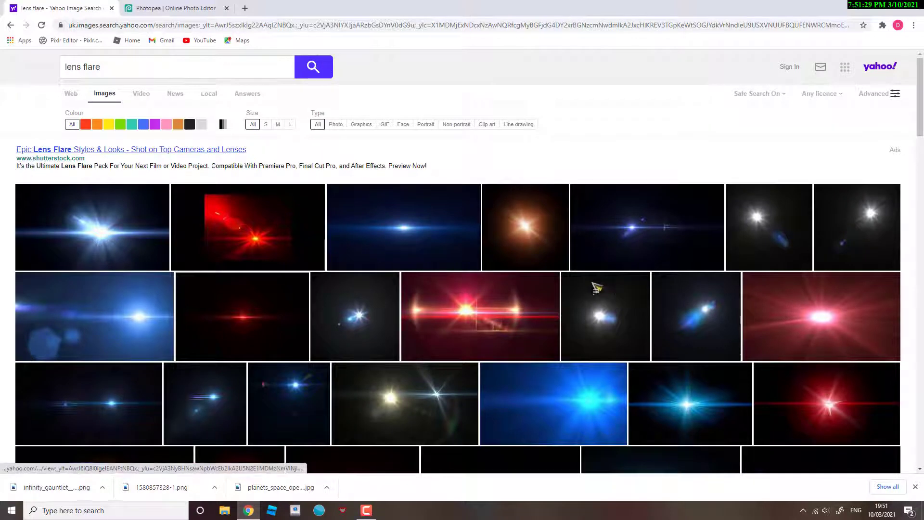
# Examine the lens flare results, enlarging the thin red, blue and large red flares to judge their backgrounds
pyautogui.scroll(-2, 597, 286)
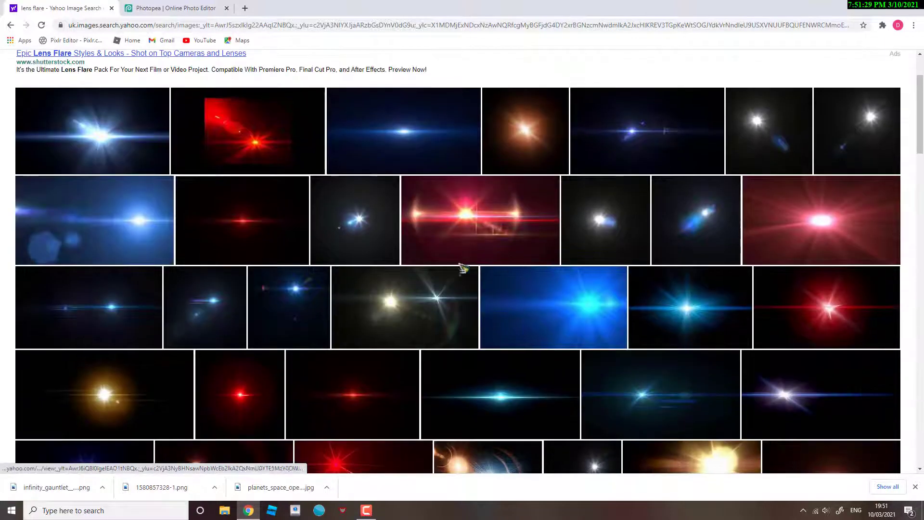
pyautogui.click(251, 235)
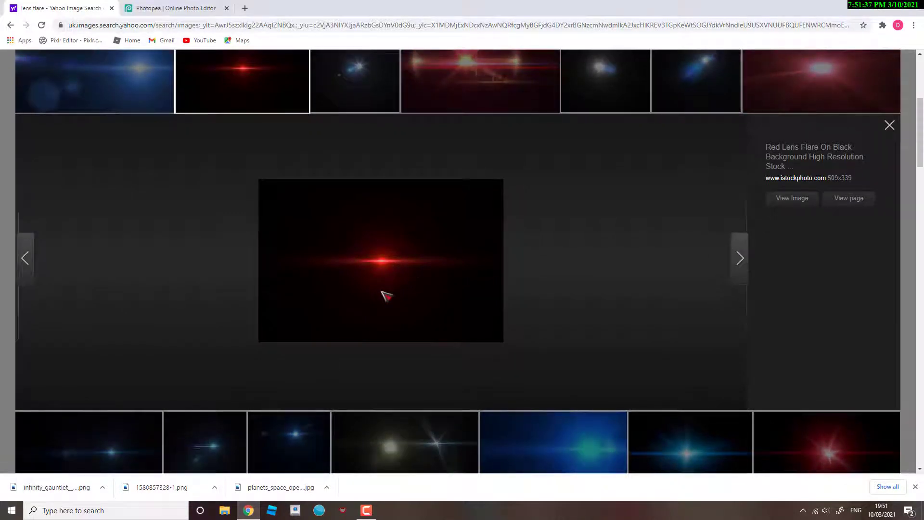
pyautogui.click(890, 125)
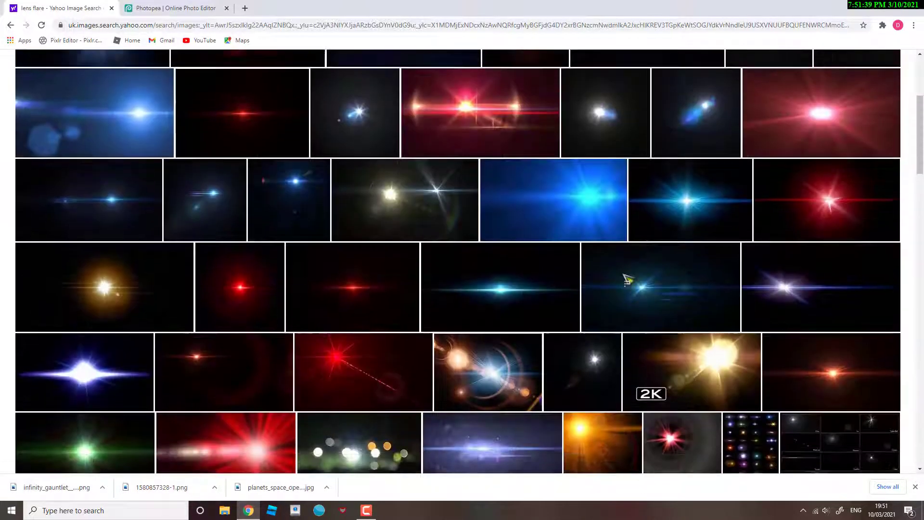
pyautogui.click(418, 227)
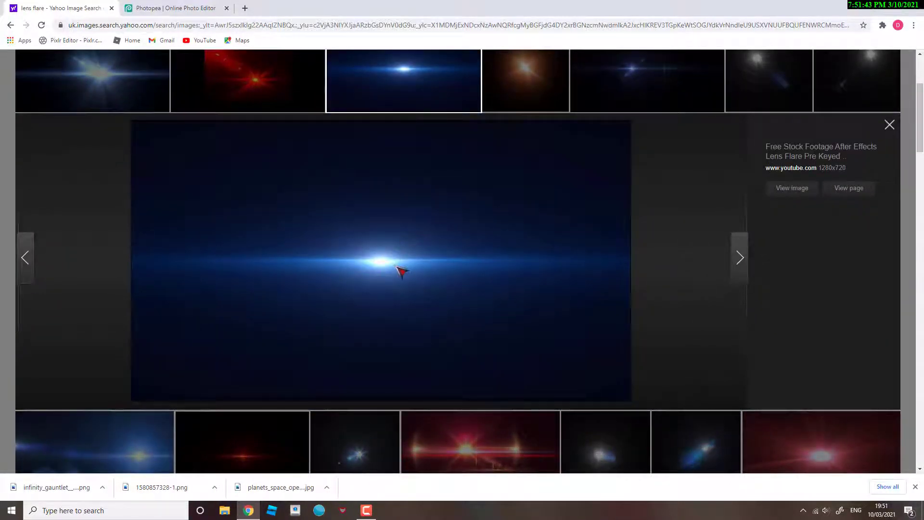
pyautogui.click(890, 125)
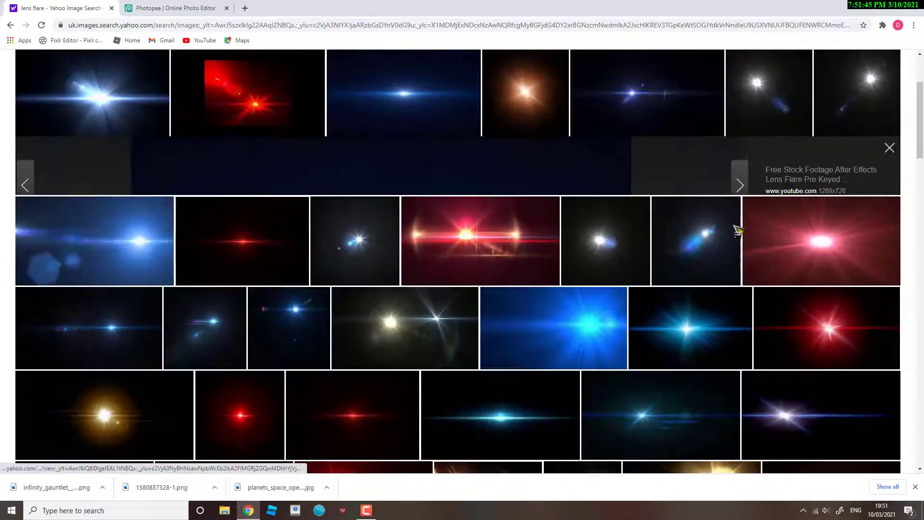
pyautogui.click(517, 195)
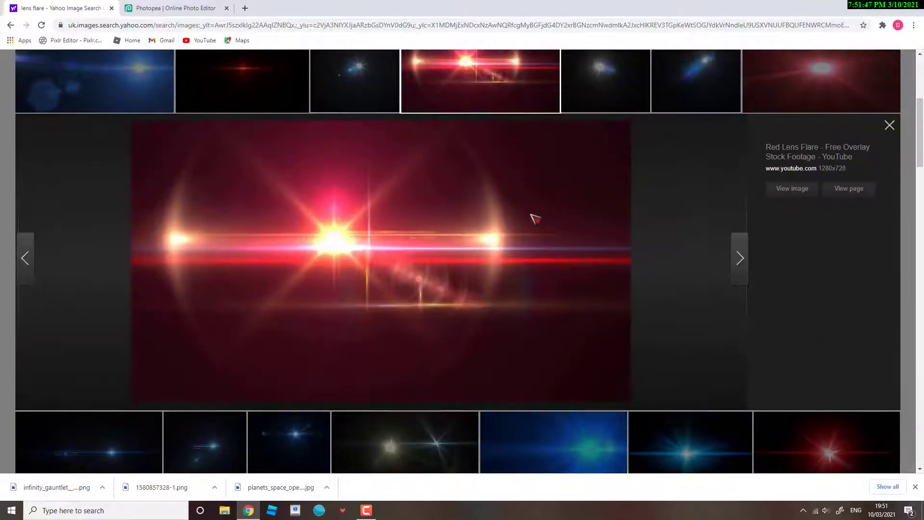
pyautogui.click(891, 126)
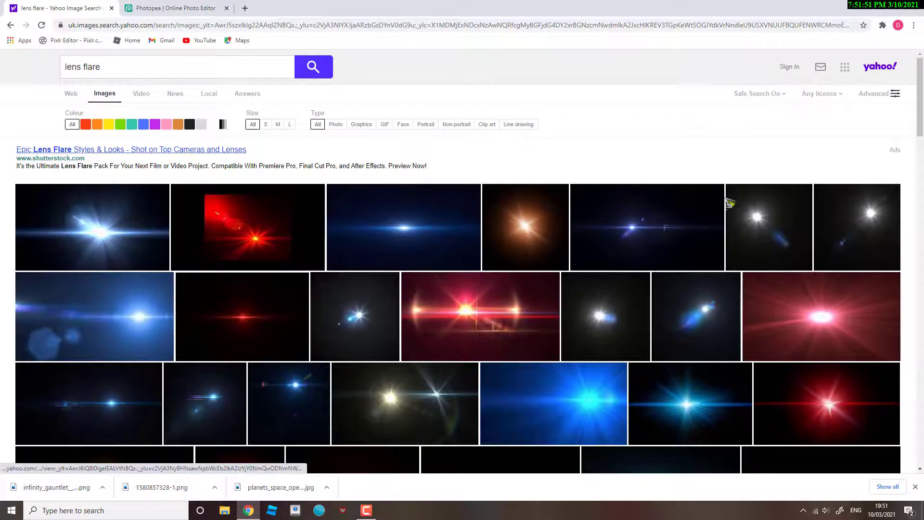
pyautogui.scroll(-4, 156, 344)
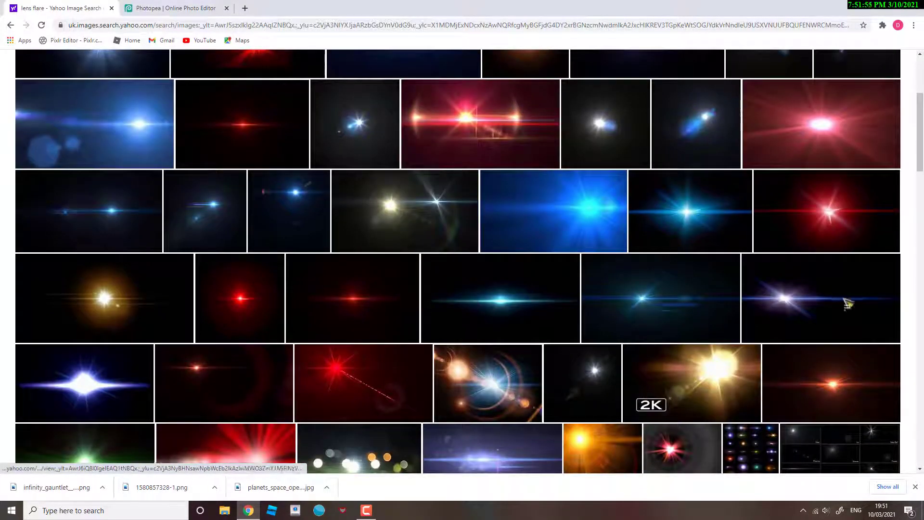
pyautogui.scroll(4, 211, 67)
# Search for "lens flare png" and open the preview of the pale blue horizontal flare from clipground.com
pyautogui.click(211, 67)
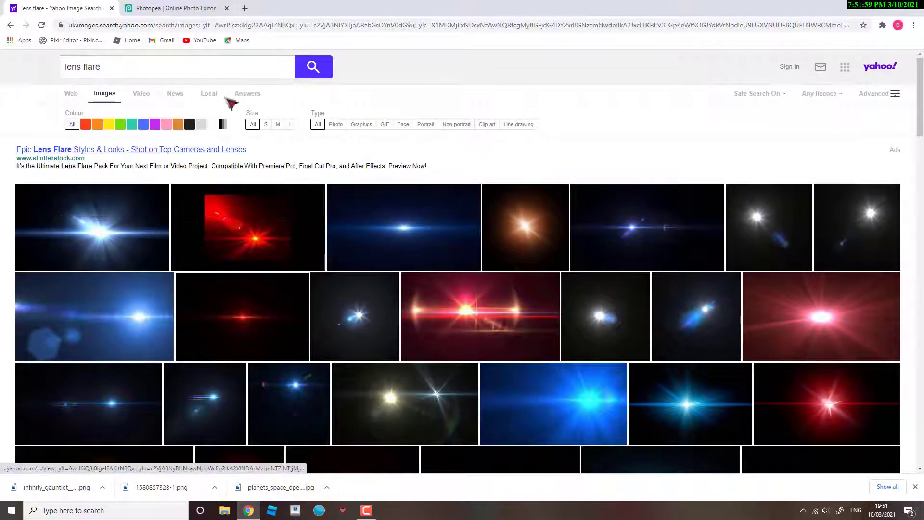
pyautogui.click(159, 65)
pyautogui.click(154, 103)
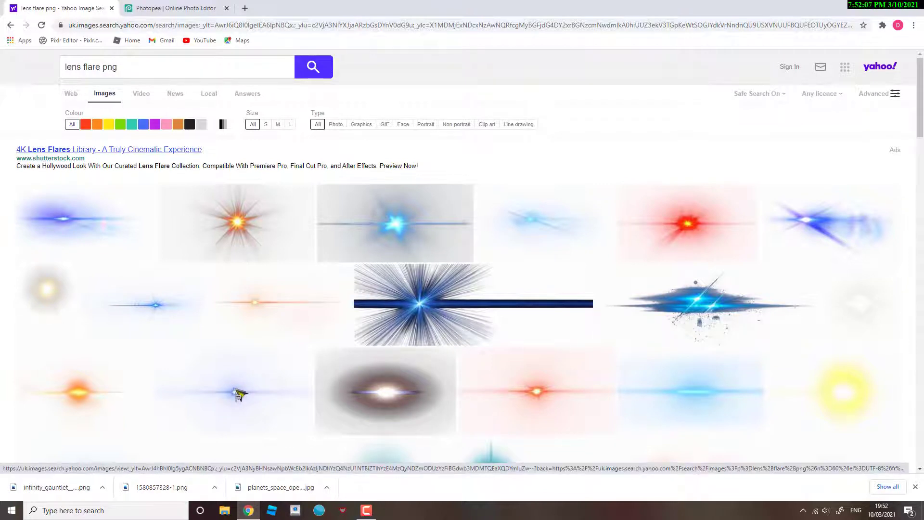
pyautogui.click(238, 394)
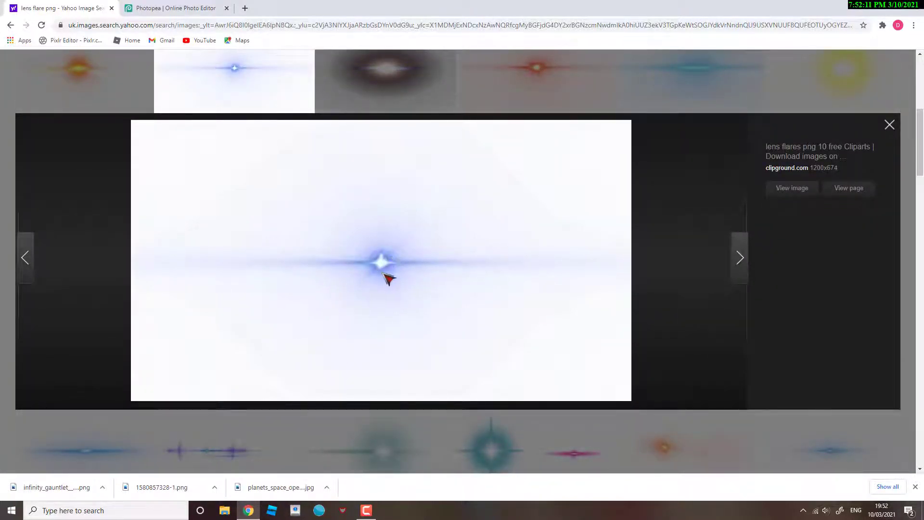
# Save the previewed blue lens flare to the Downloads folder as the PNG image lens-flares-png-6
pyautogui.rightClick(385, 265)
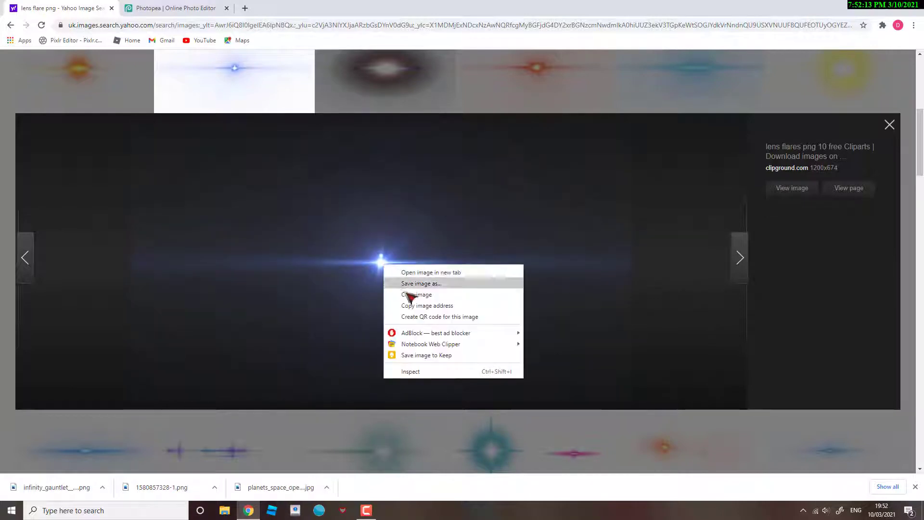
pyautogui.click(420, 283)
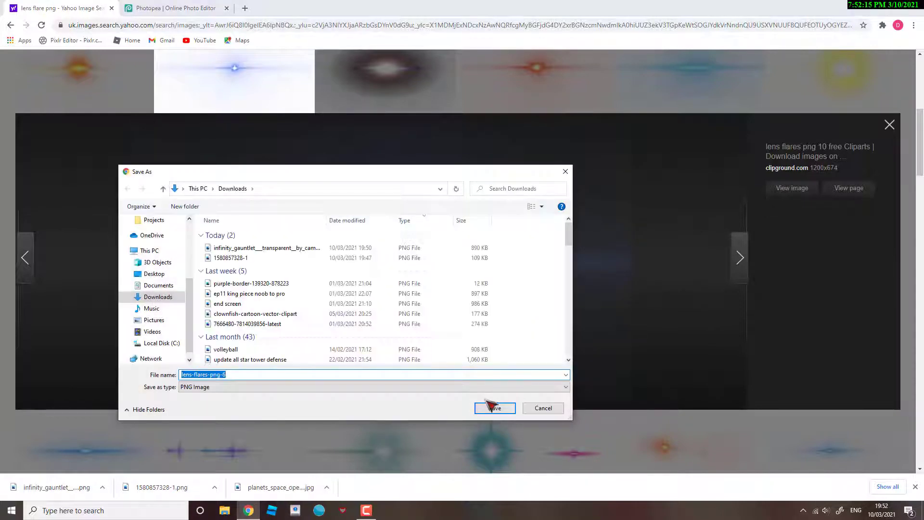
pyautogui.click(494, 408)
# Switch to Photopea and place the downloaded lens-flares-png-6 image into the document with the gauntlet
pyautogui.click(171, 8)
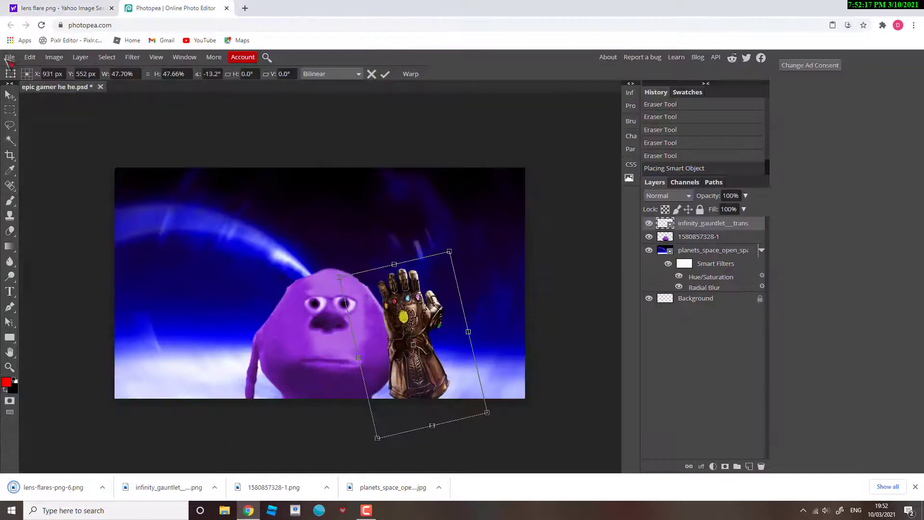
pyautogui.click(10, 57)
pyautogui.click(34, 101)
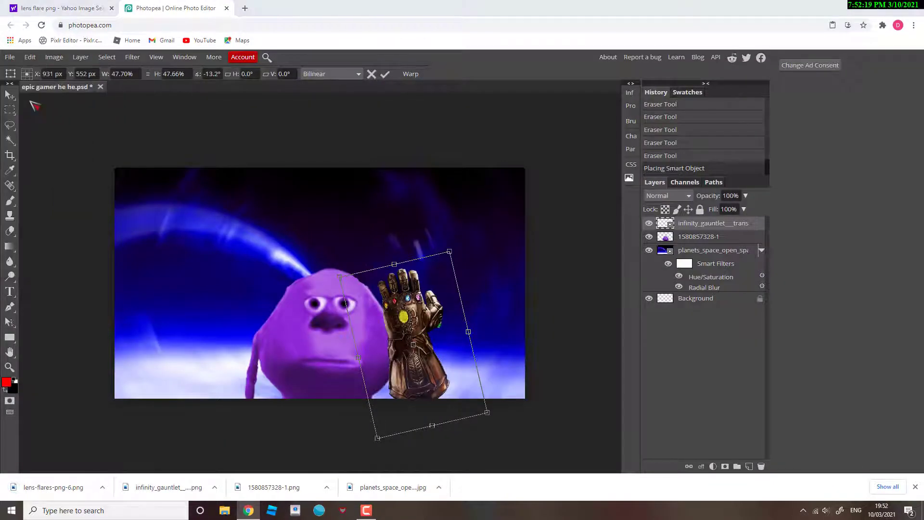
pyautogui.click(255, 247)
pyautogui.doubleClick(255, 247)
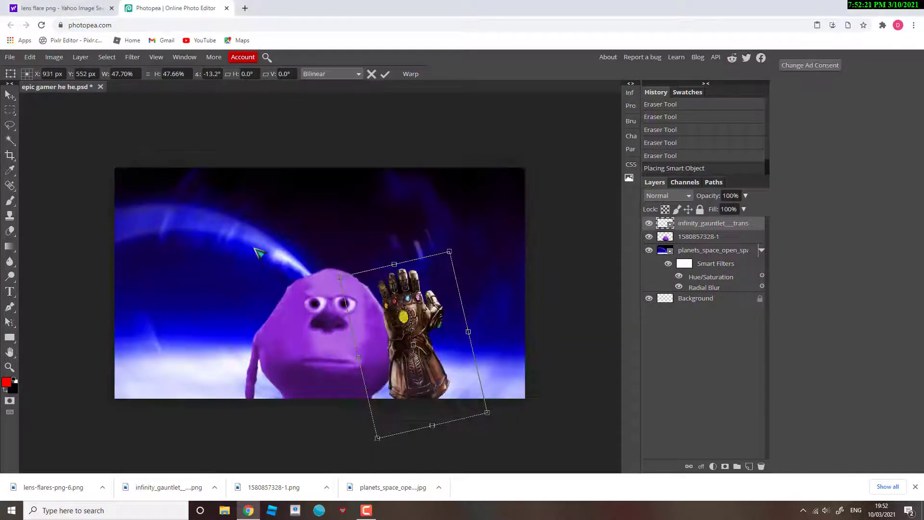
# Position the placed lens flare over the eye farther from the gauntlet, near X 620, Y 420 px
pyautogui.moveTo(336, 263); pyautogui.dragTo(342, 296)
pyautogui.scroll(-2, 344, 295)
pyautogui.scroll(3, 415, 295)
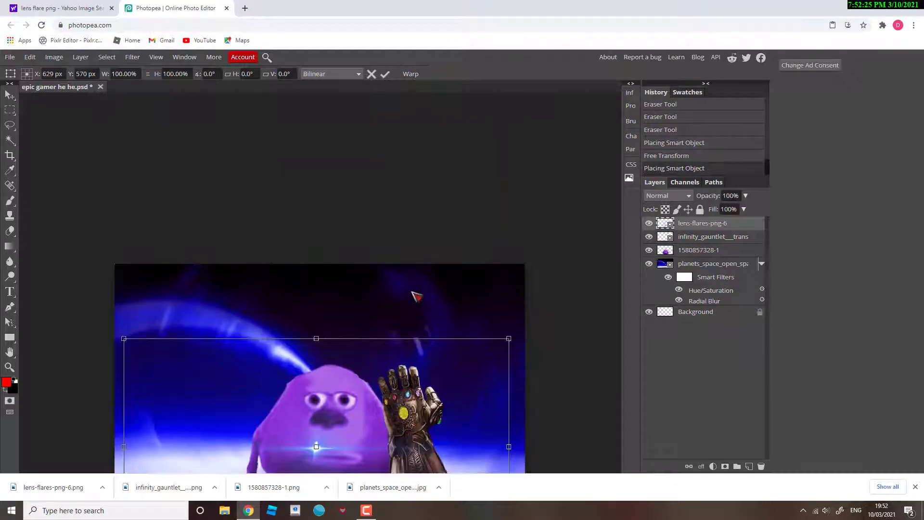
pyautogui.moveTo(334, 450); pyautogui.dragTo(326, 406)
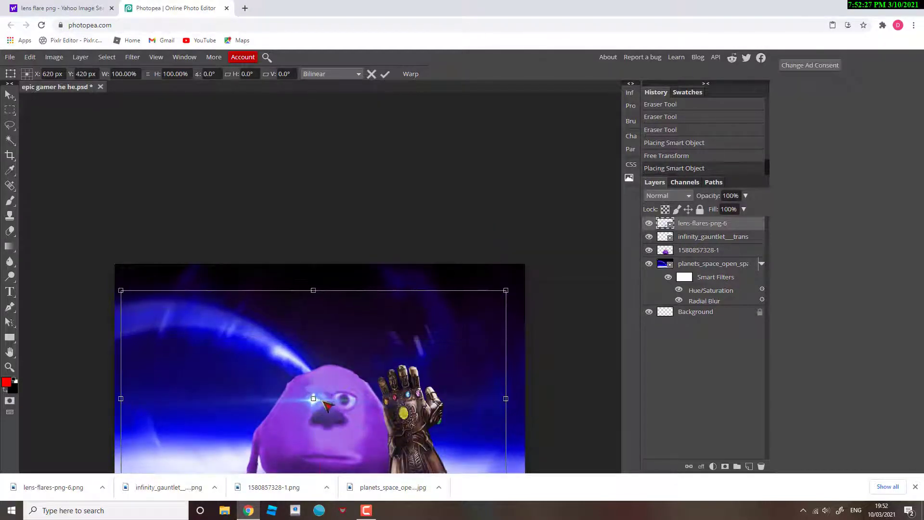
pyautogui.scroll(-2, 357, 421)
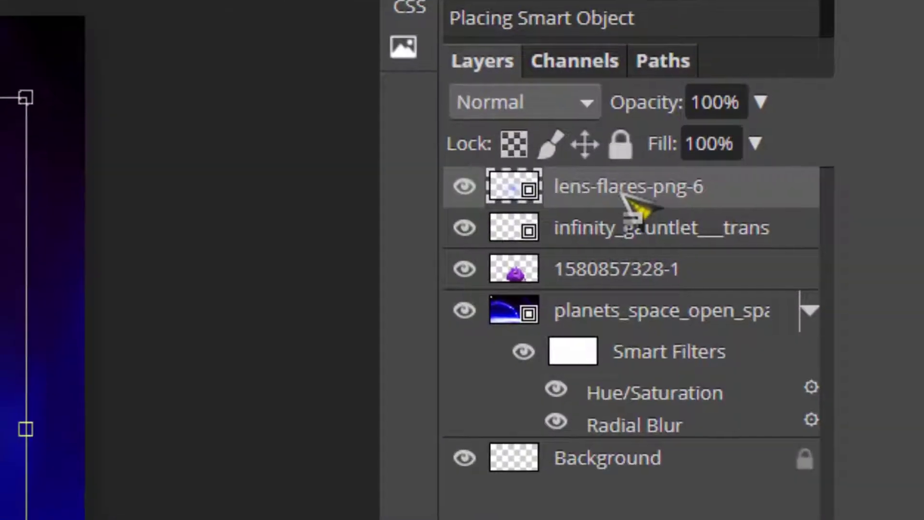
# Duplicate the lens flare layer and move the copy over the eye nearer the gauntlet
pyautogui.rightClick(693, 228)
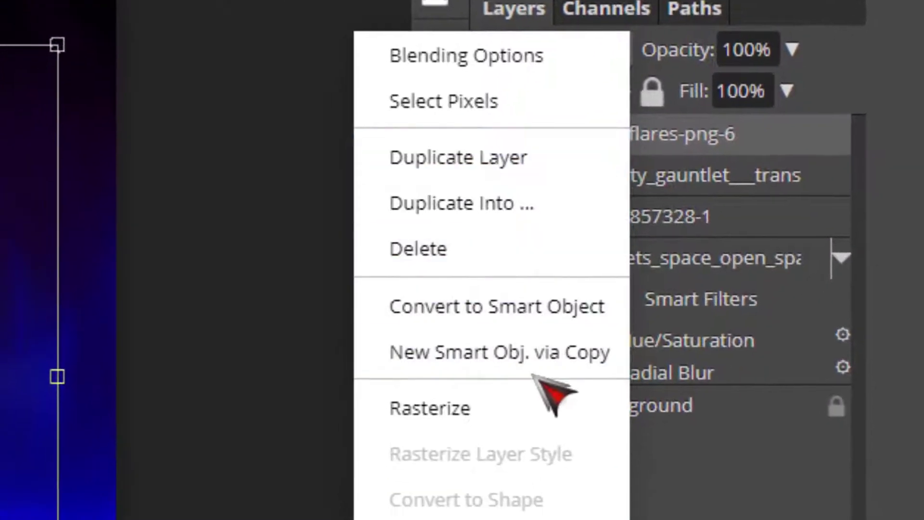
pyautogui.click(496, 168)
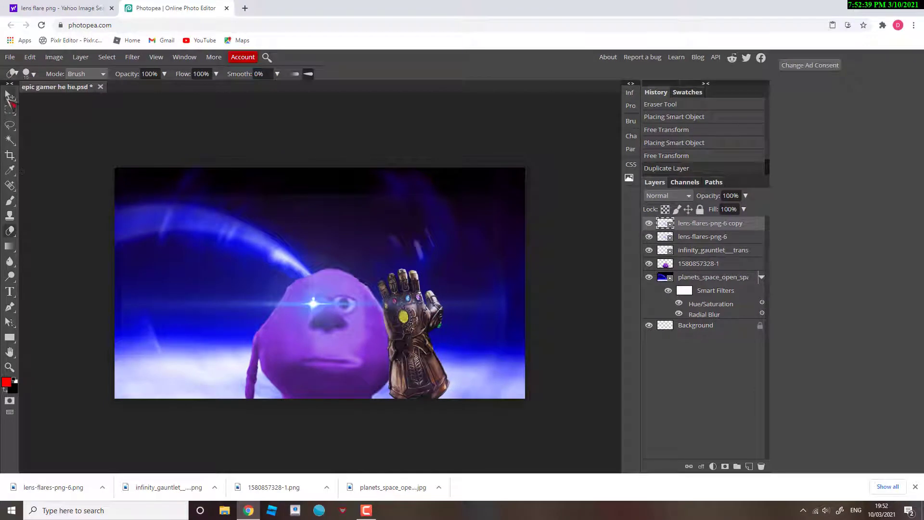
pyautogui.click(10, 96)
pyautogui.moveTo(323, 306); pyautogui.dragTo(358, 303)
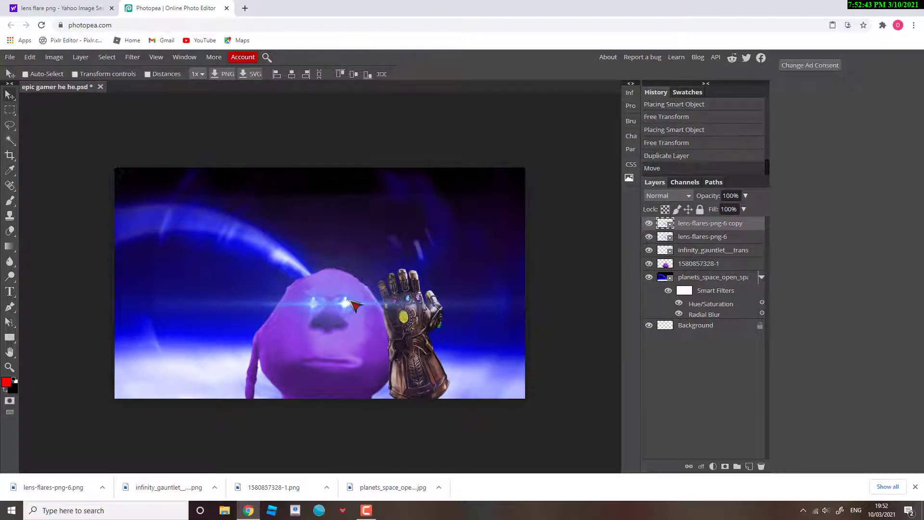
# Merge the original lens flare layer down onto its copy and line up the merged flares with both eyes
pyautogui.moveTo(717, 233); pyautogui.dragTo(717, 235)
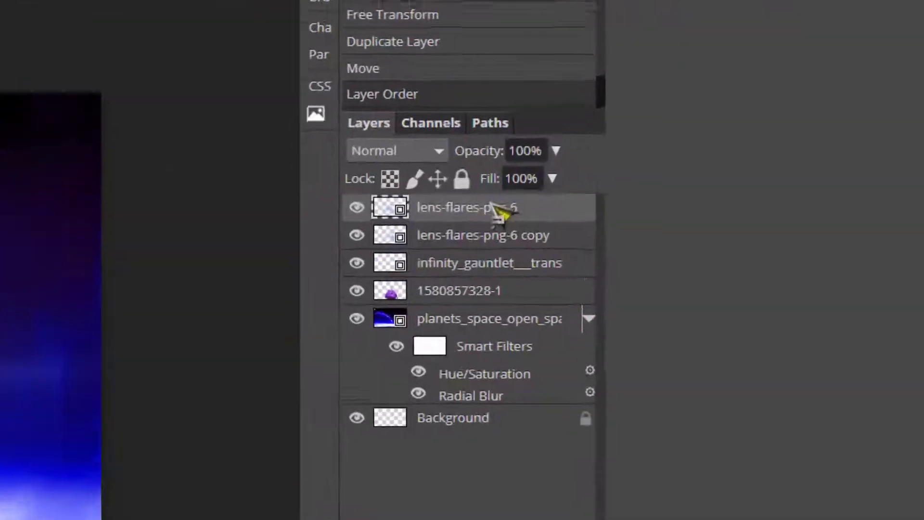
pyautogui.rightClick(716, 227)
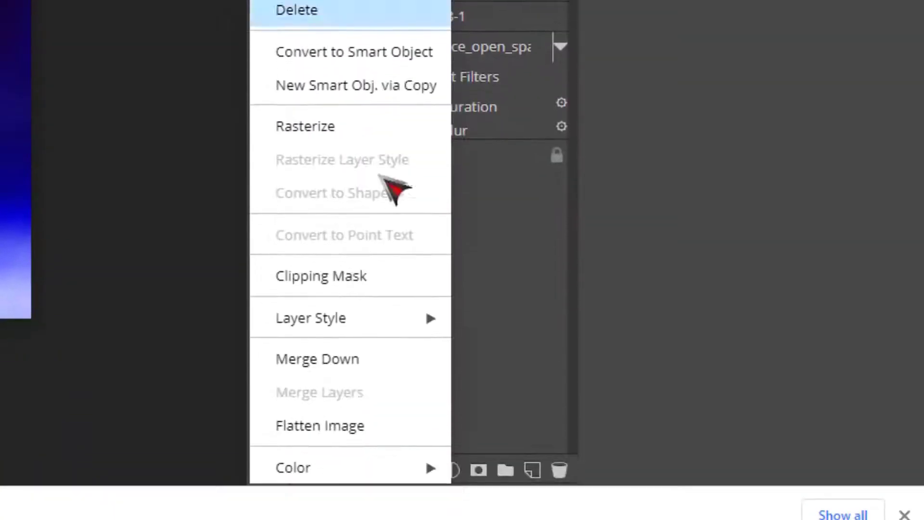
pyautogui.click(365, 362)
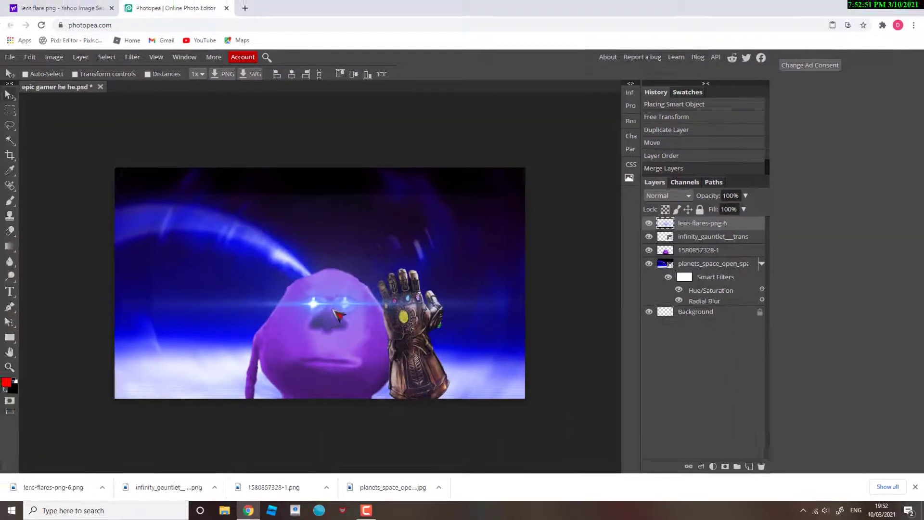
pyautogui.moveTo(229, 282)
pyautogui.mouseDown()
pyautogui.moveTo(285, 336)
pyautogui.moveTo(255, 279)
pyautogui.moveTo(236, 275)
pyautogui.mouseUp()
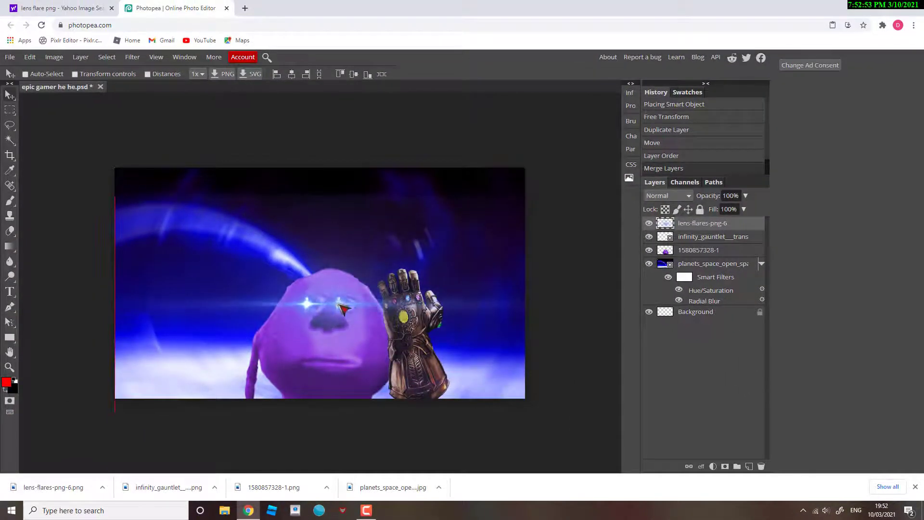
pyautogui.moveTo(339, 304); pyautogui.dragTo(344, 303)
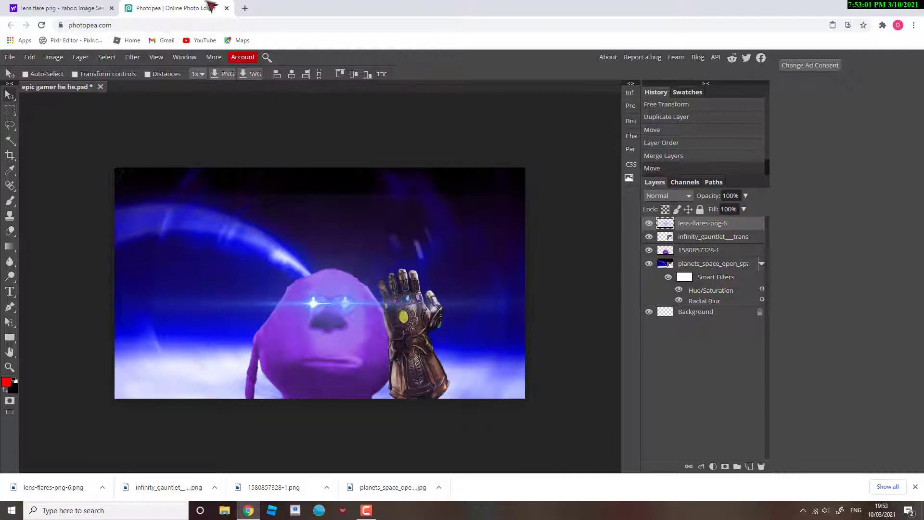
# Switch back to the Yahoo image search and search for "aniem lines"
pyautogui.click(63, 7)
pyautogui.scroll(10, 316, 359)
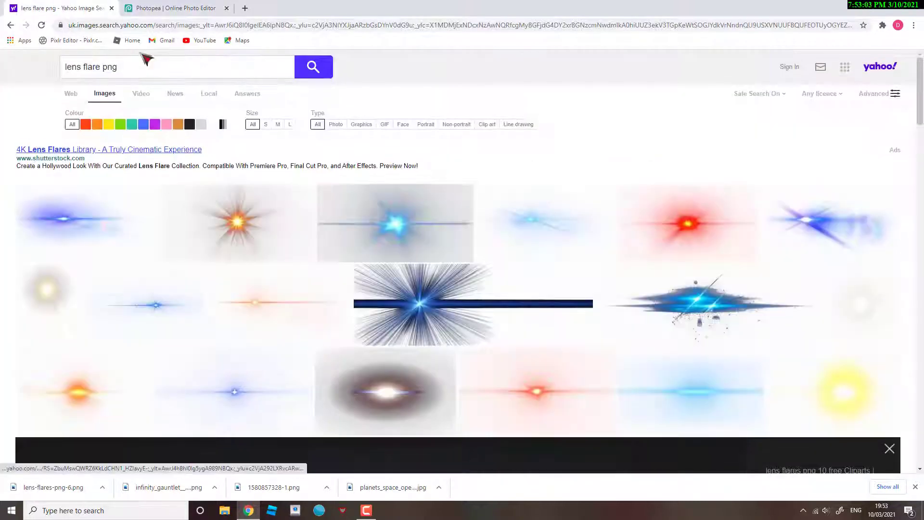
pyautogui.moveTo(121, 67); pyautogui.dragTo(24, 132)
pyautogui.write('aniem lines')
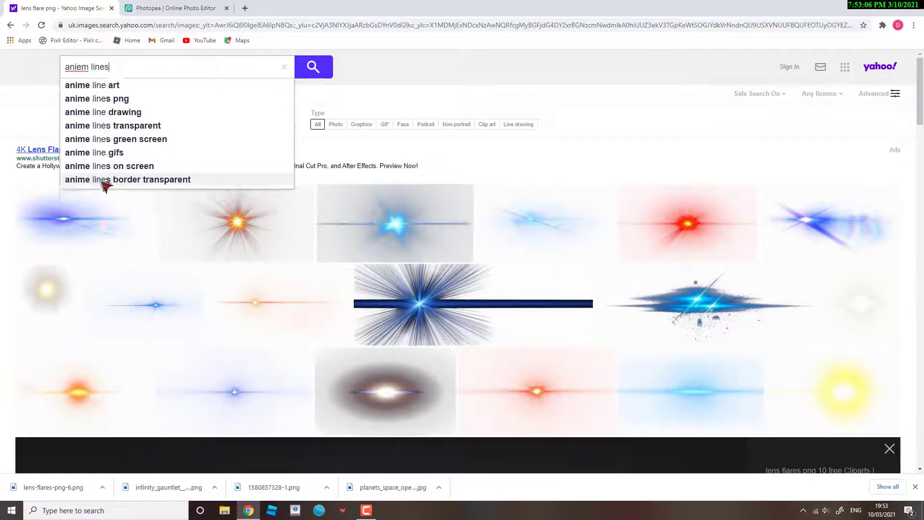
pyautogui.press('Return')
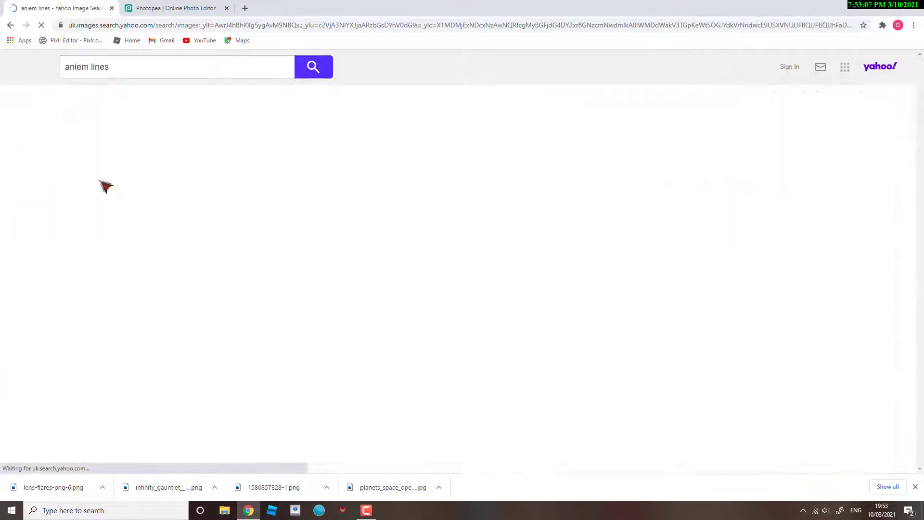
# Refine the image search to "aniem lines png"
pyautogui.click(146, 69)
pyautogui.write('pnf')
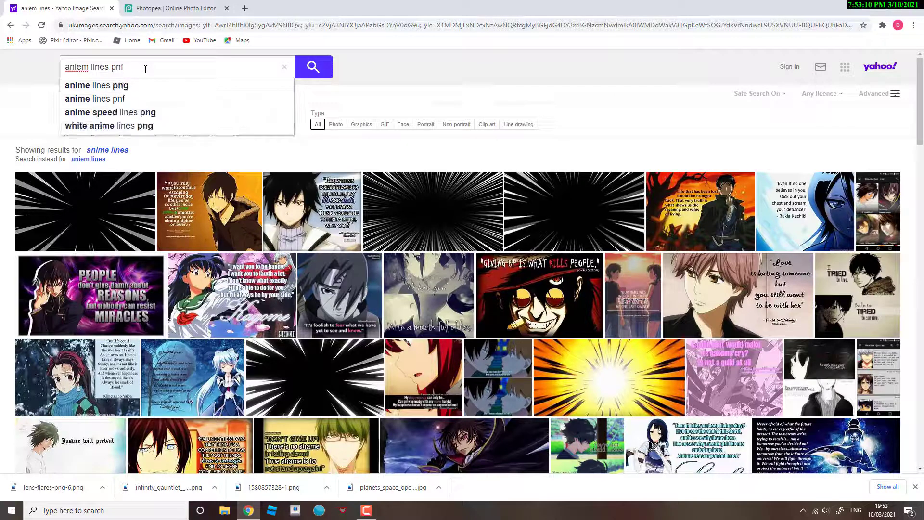
pyautogui.press('BackSpace')
pyautogui.write('g')
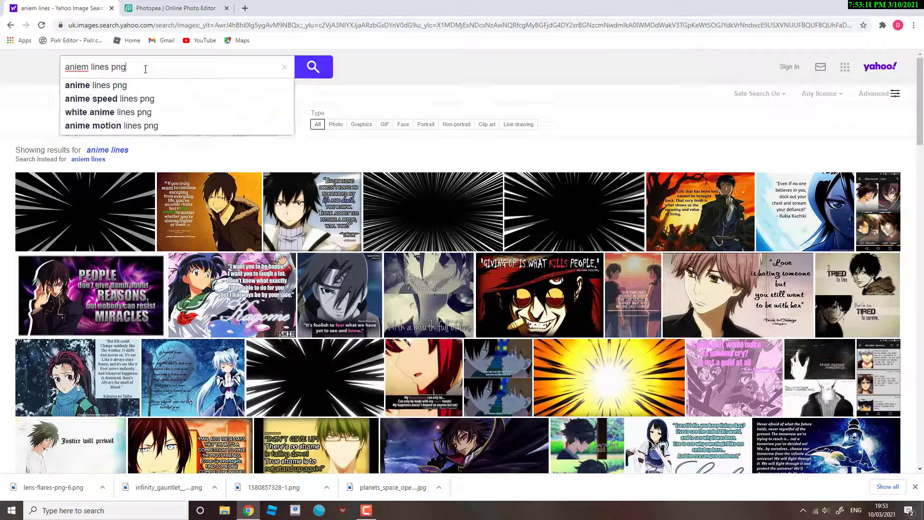
pyautogui.press('Return')
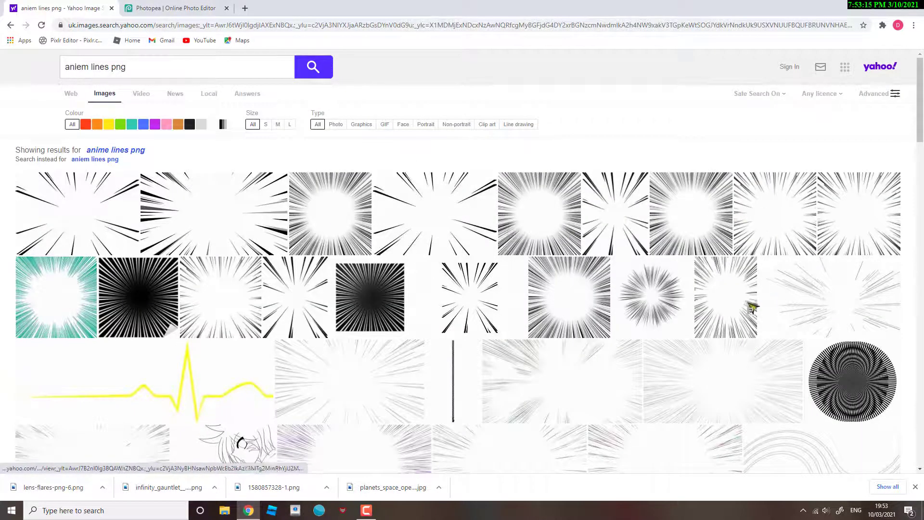
# Examine the anime line results, enlarging the footagecrate.com and searchpng.com images to judge their size and suitability
pyautogui.click(381, 377)
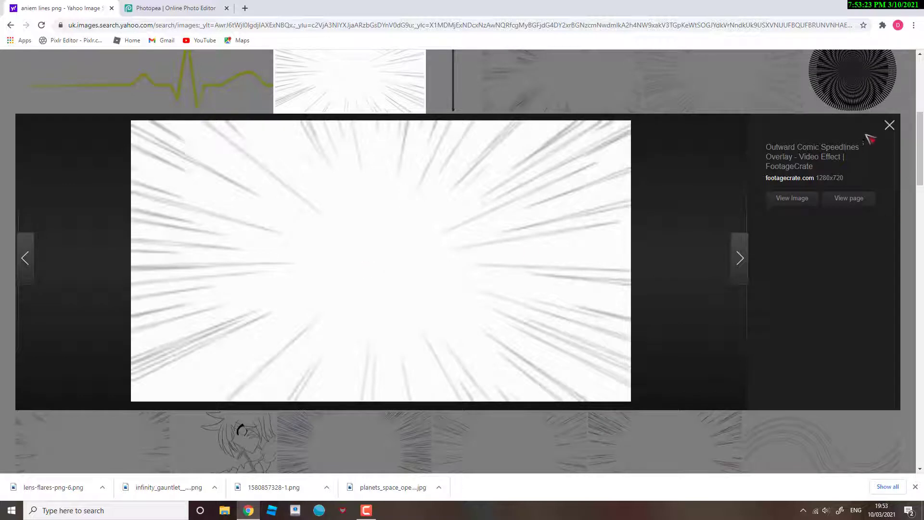
pyautogui.click(892, 126)
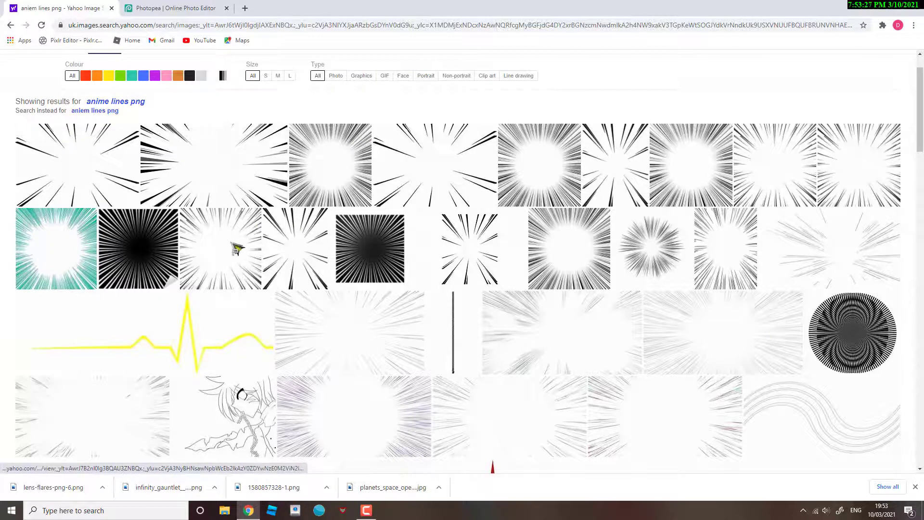
pyautogui.click(234, 248)
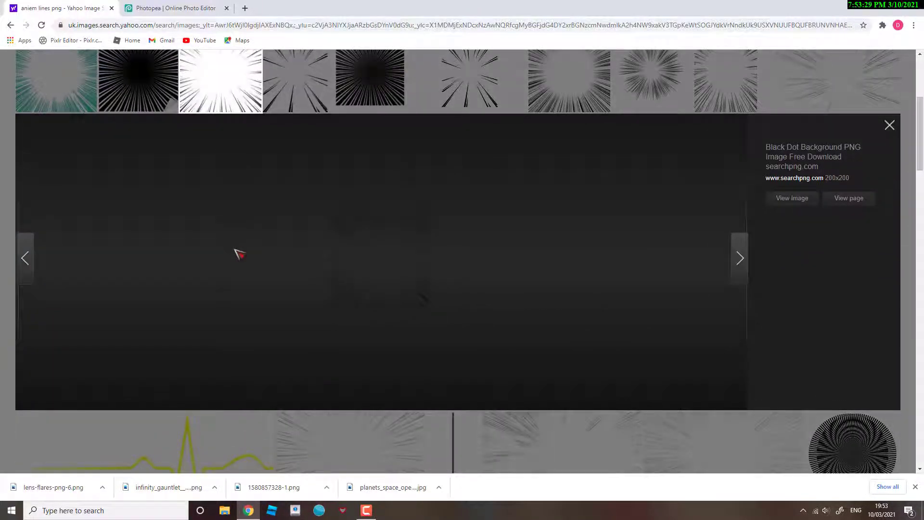
pyautogui.click(890, 128)
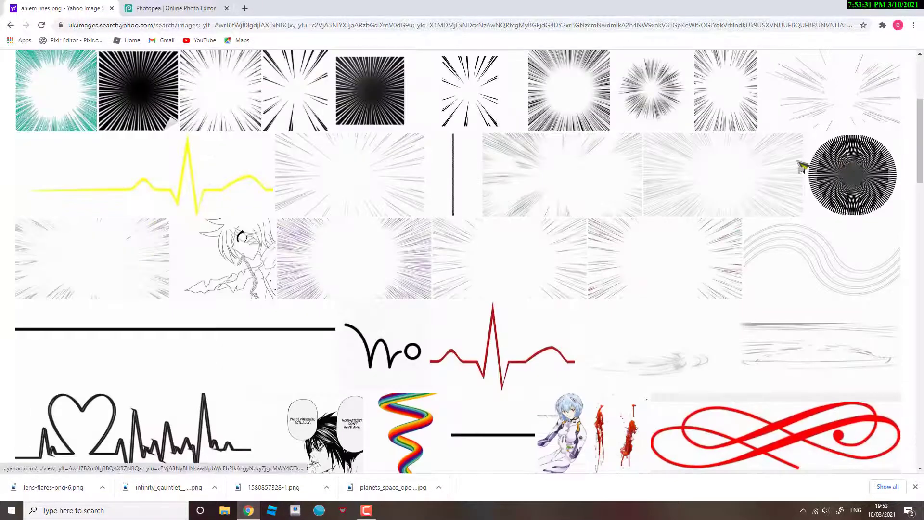
pyautogui.scroll(4, 778, 168)
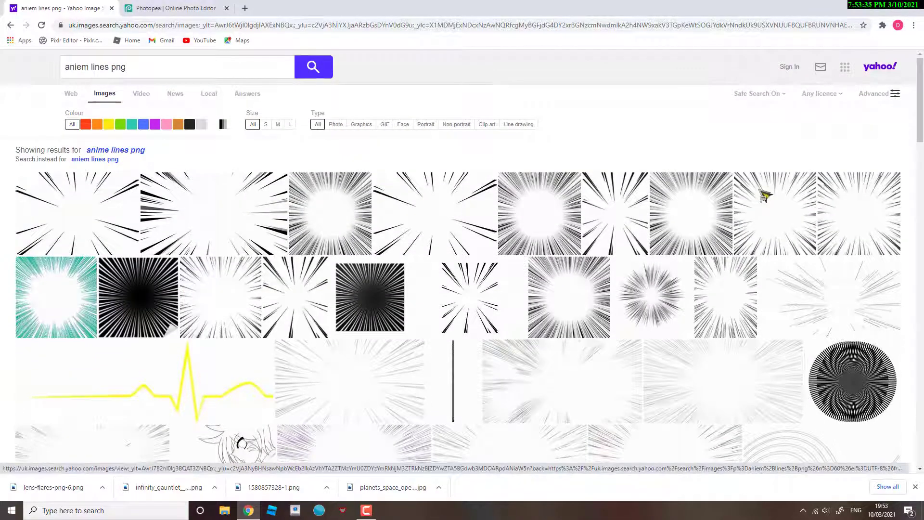
pyautogui.scroll(-2, 765, 195)
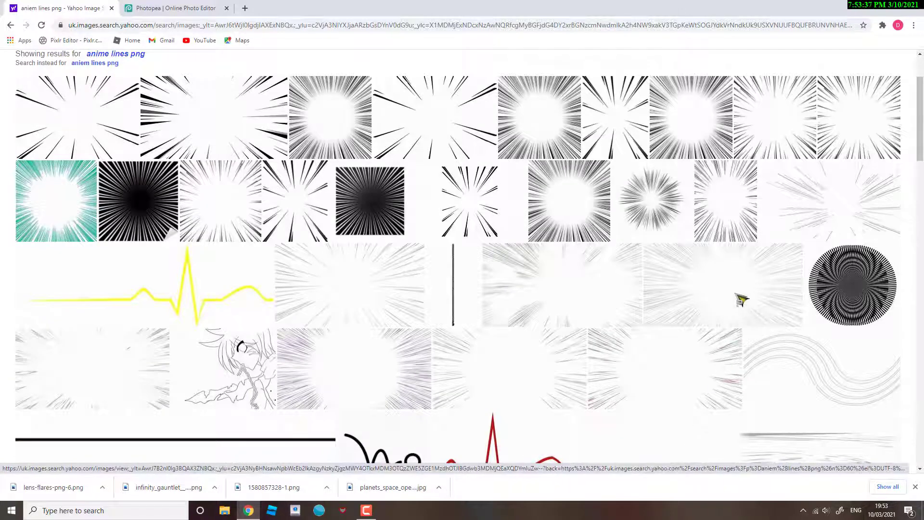
pyautogui.scroll(2, 713, 275)
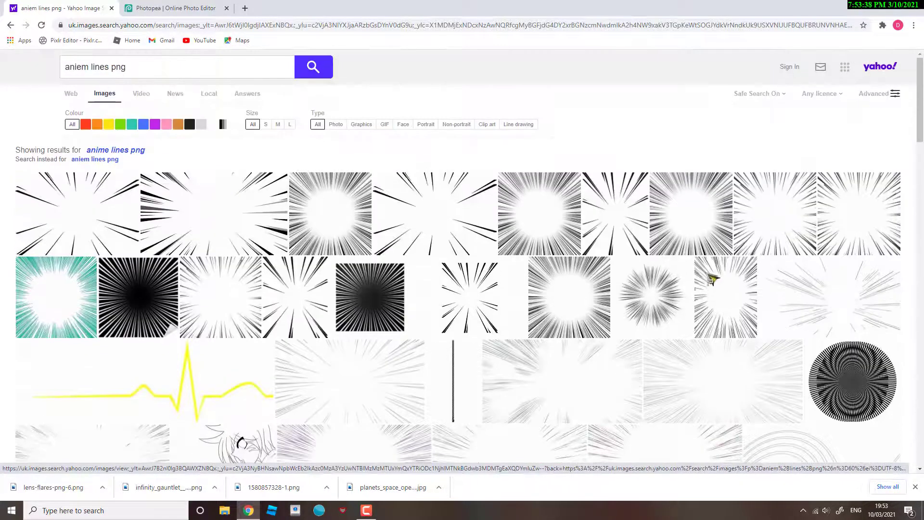
pyautogui.click(840, 210)
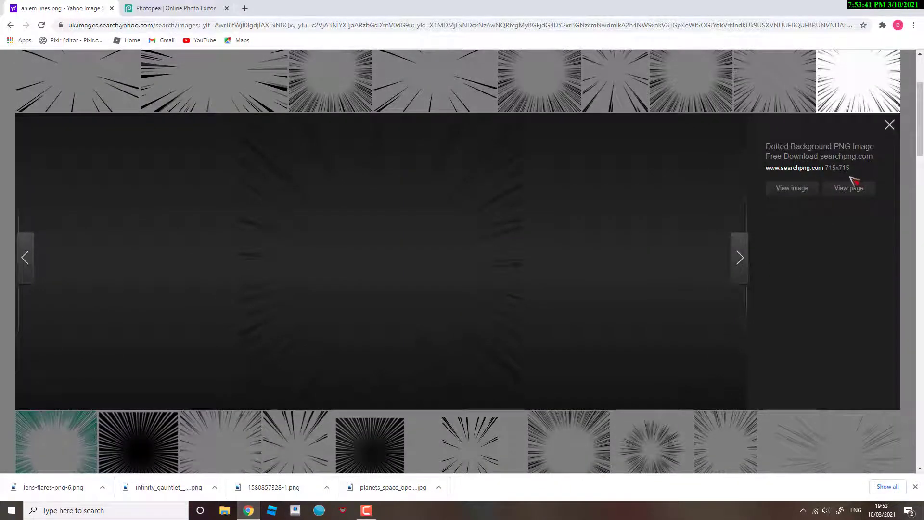
pyautogui.click(889, 124)
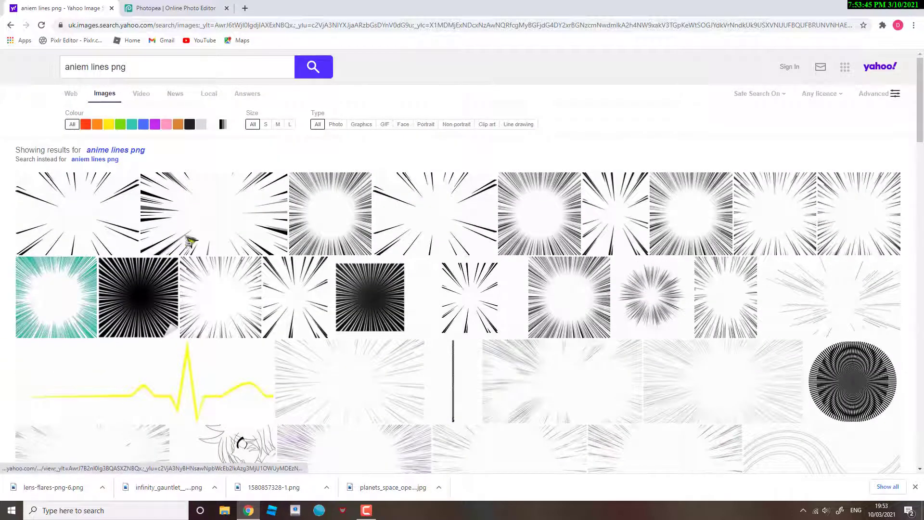
# Reopen the 1280x720 Outward Comic Speedlines Overlay from footagecrate.com and save the image to the computer
pyautogui.click(314, 375)
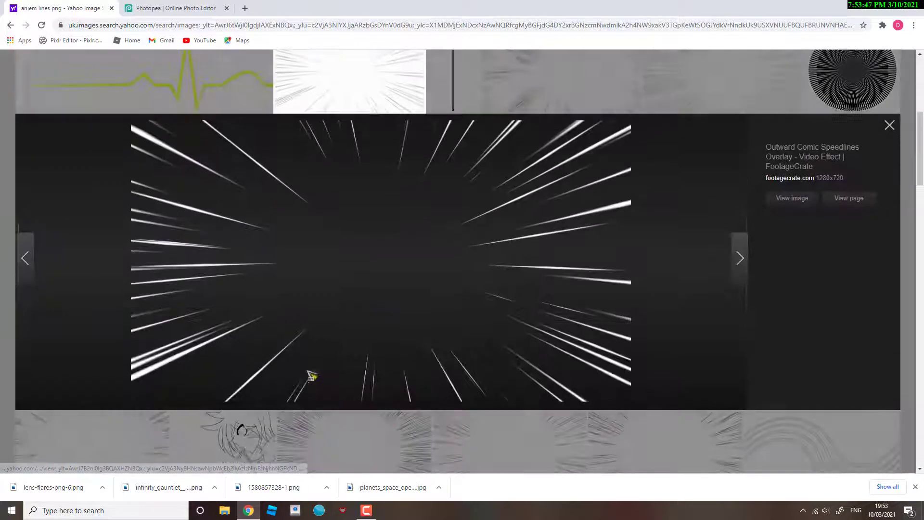
pyautogui.rightClick(437, 260)
pyautogui.click(474, 264)
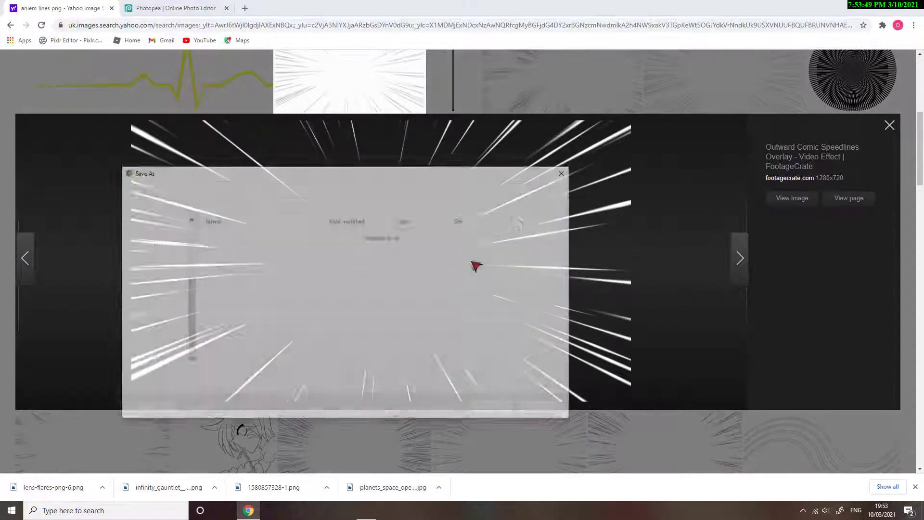
pyautogui.click(501, 406)
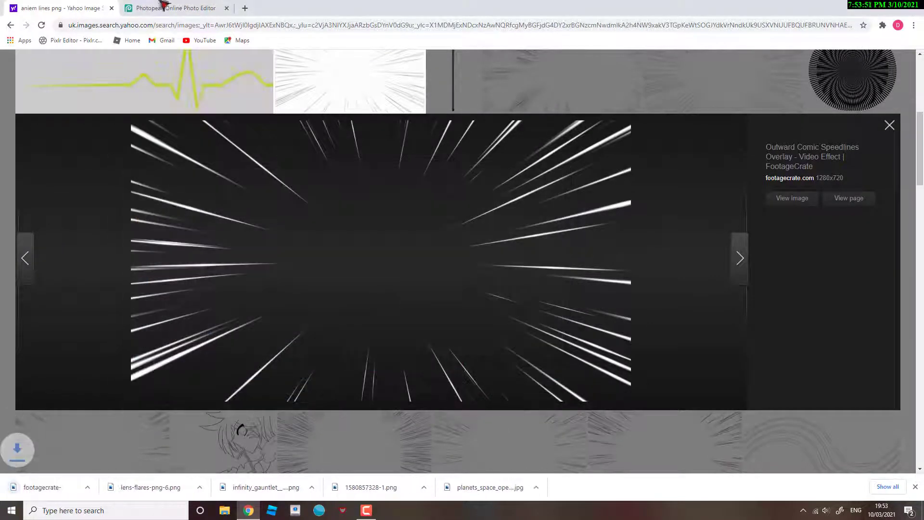
# Switch back to the Photopea picture
pyautogui.click(171, 8)
pyautogui.click(10, 61)
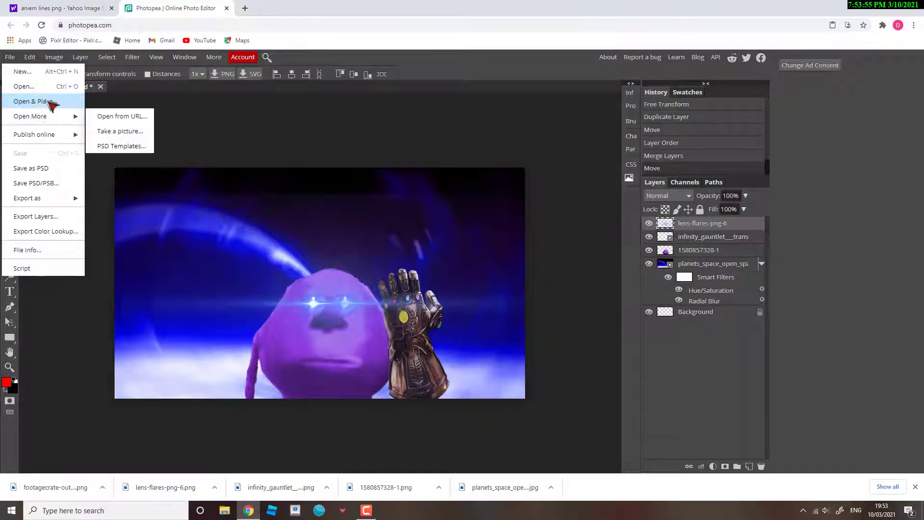
pyautogui.click(52, 100)
pyautogui.doubleClick(249, 249)
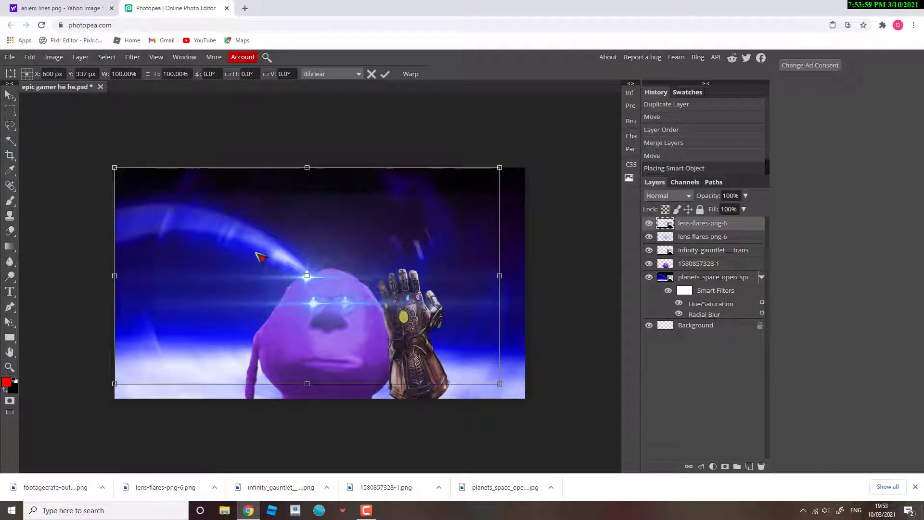
pyautogui.press('Return')
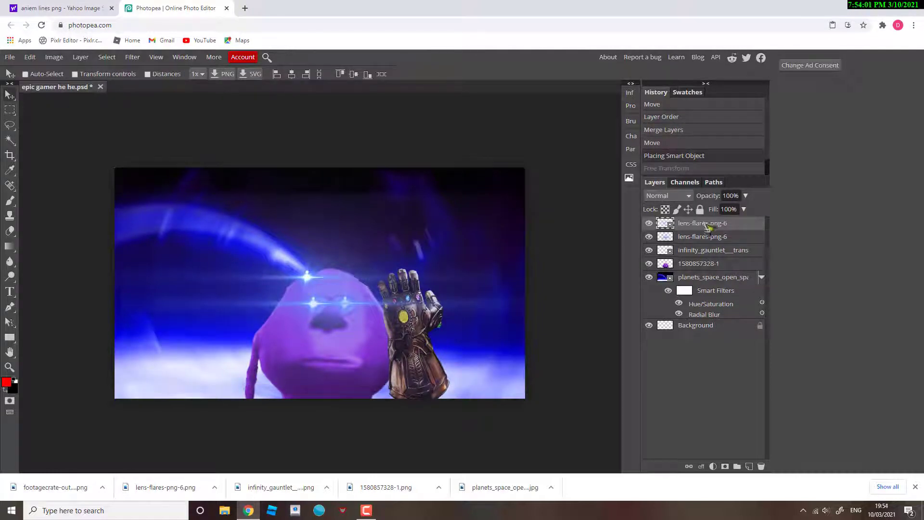
pyautogui.press('Delete')
# Place the downloaded footagecrate speedlines PNG in the picture and move its layer directly above the planets space layer
pyautogui.click(11, 60)
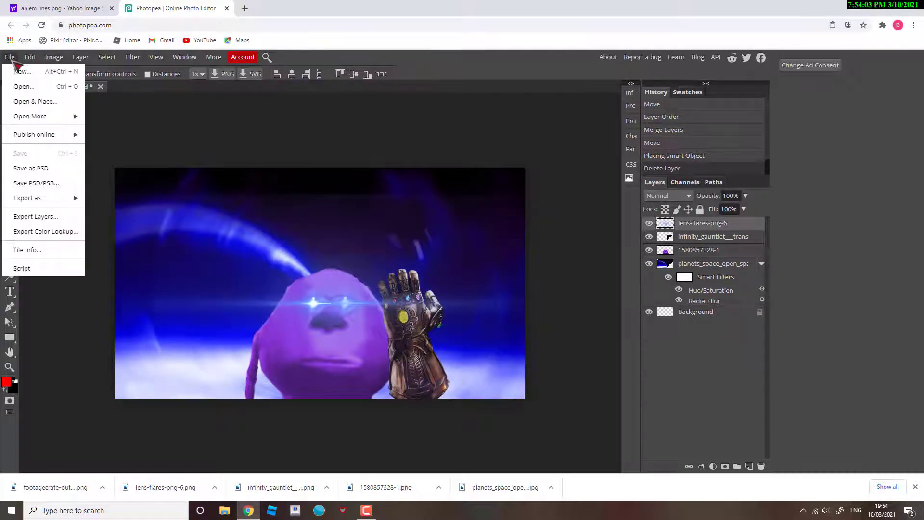
pyautogui.click(36, 101)
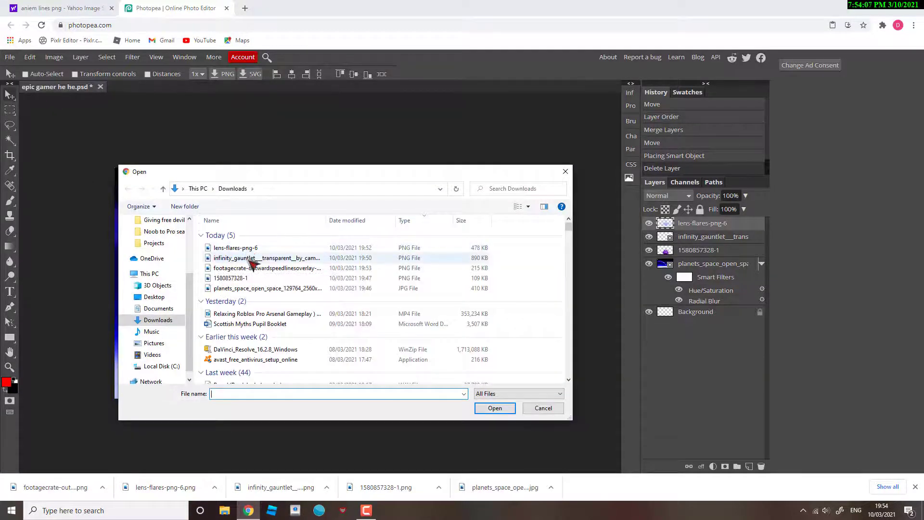
pyautogui.click(251, 260)
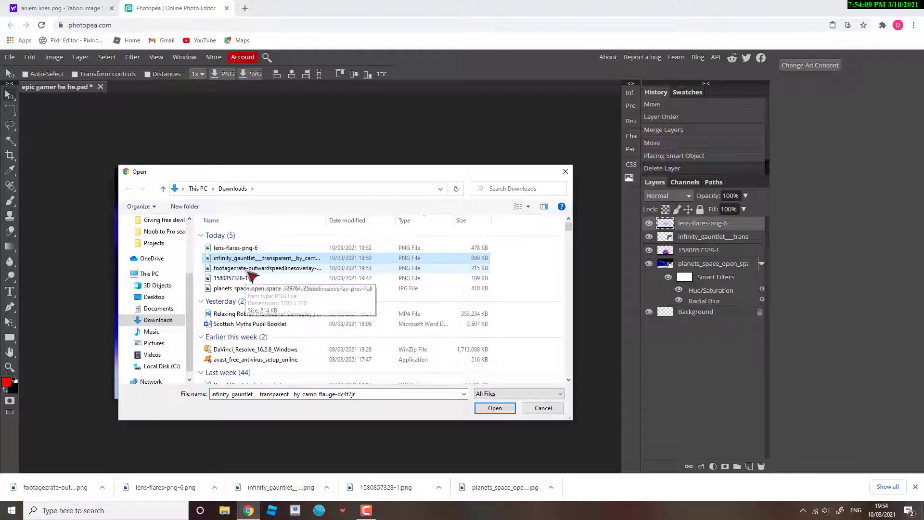
pyautogui.doubleClick(250, 269)
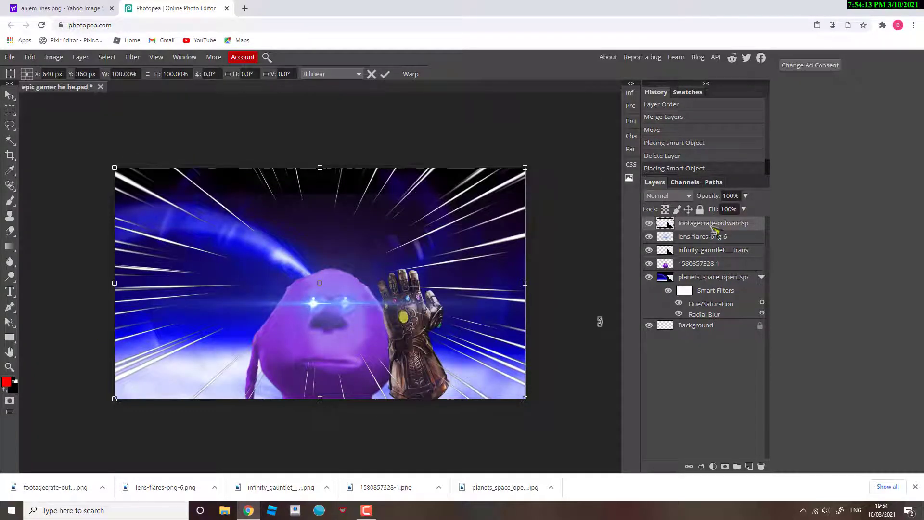
pyautogui.moveTo(712, 230); pyautogui.dragTo(721, 274)
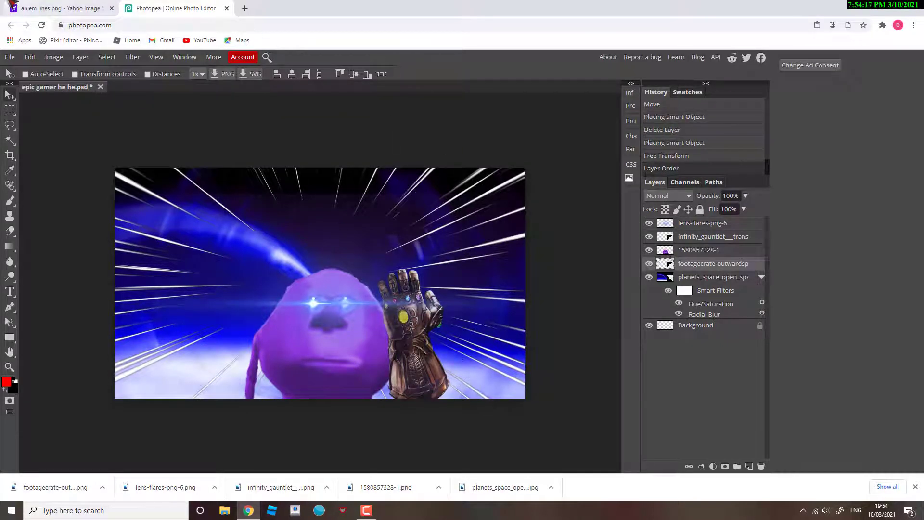
# Switch to the Yahoo image search and search for "jojo menacing png"
pyautogui.click(85, 6)
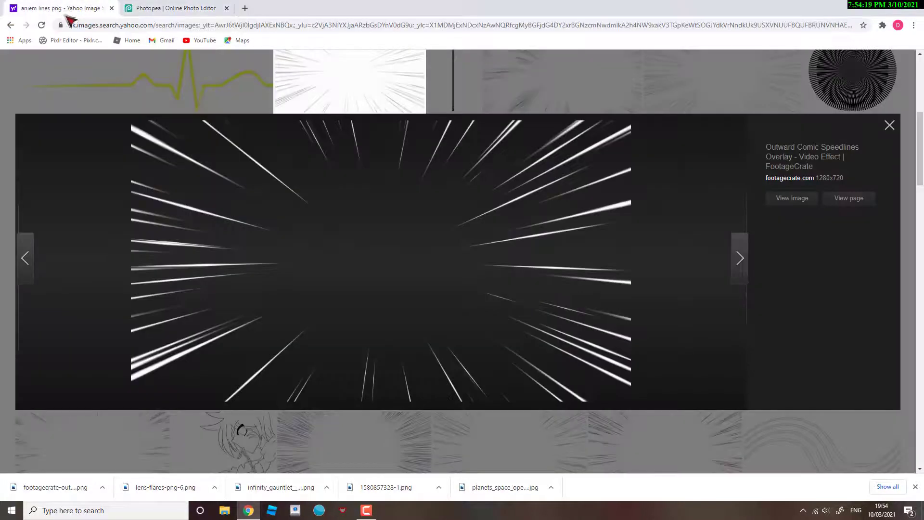
pyautogui.scroll(5, 233, 178)
pyautogui.tripleClick(206, 68)
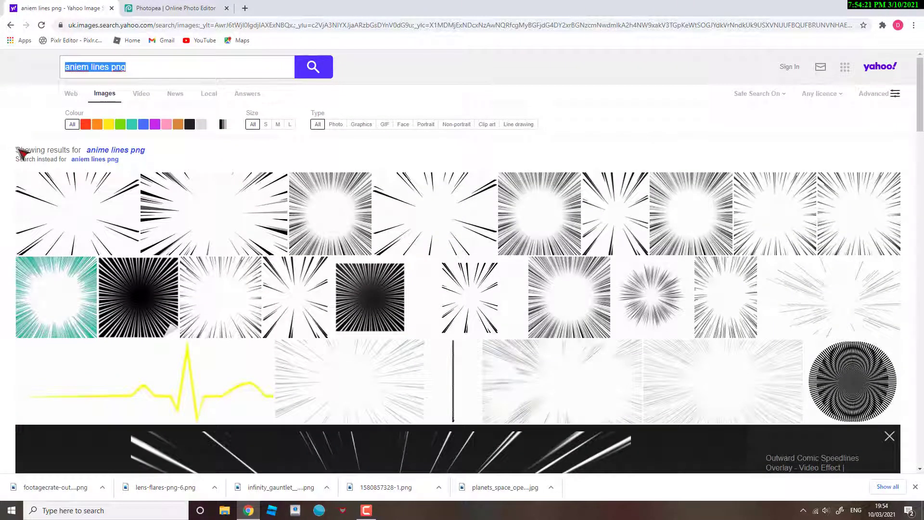
pyautogui.write('jo jo m')
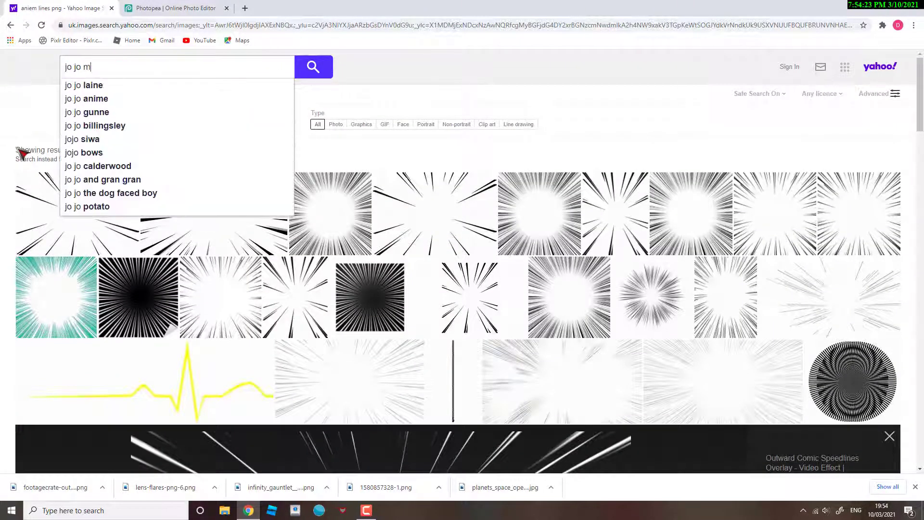
pyautogui.write('e')
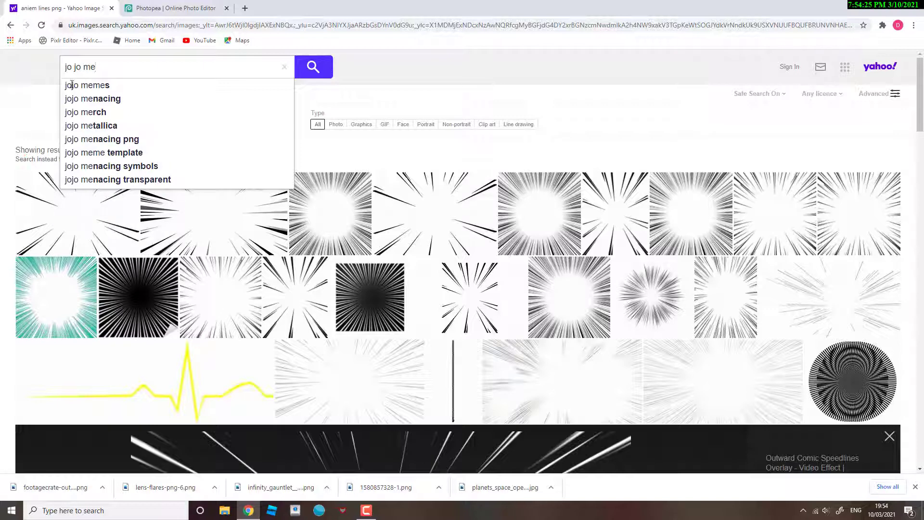
pyautogui.click(136, 140)
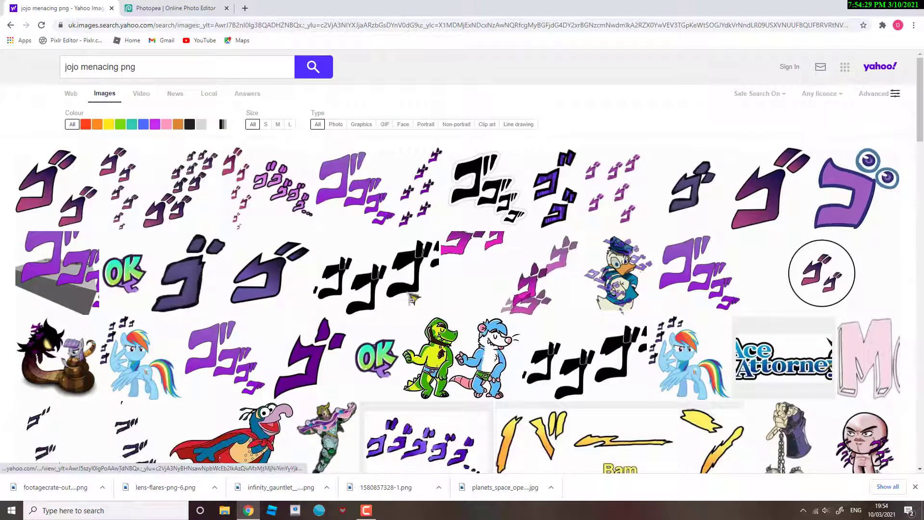
# Browse the results, open the 610x610 picsart.com jojo menacing sticker with two pink-purple symbols and save the image to the computer
pyautogui.scroll(-2, 577, 231)
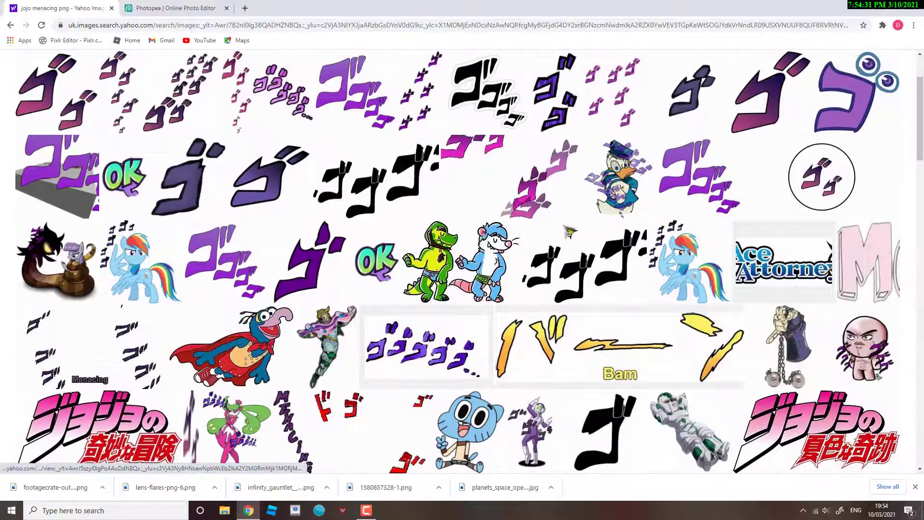
pyautogui.scroll(2, 197, 189)
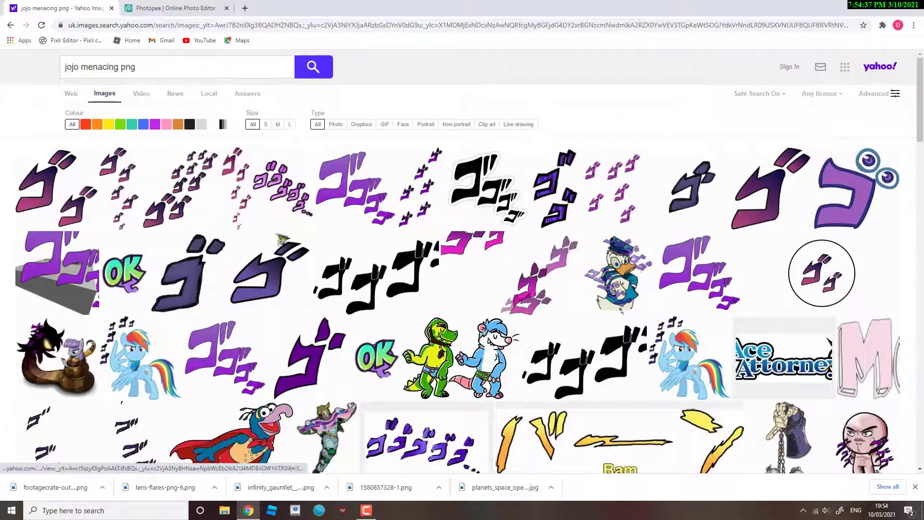
pyautogui.click(54, 199)
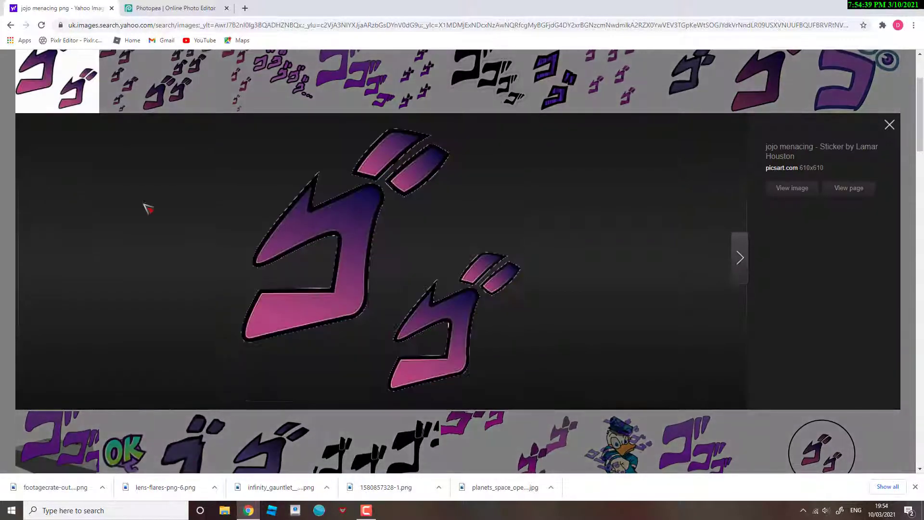
pyautogui.rightClick(432, 258)
pyautogui.click(469, 274)
pyautogui.click(495, 408)
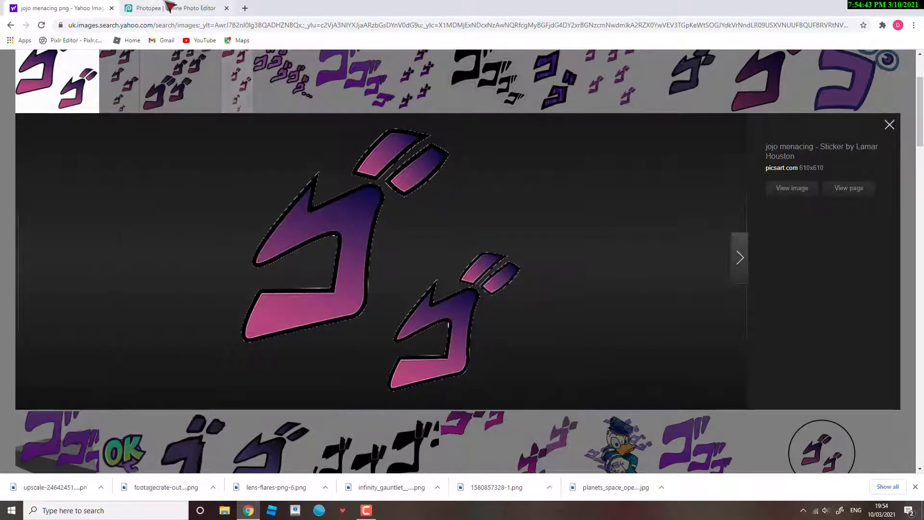
pyautogui.click(171, 8)
pyautogui.click(10, 56)
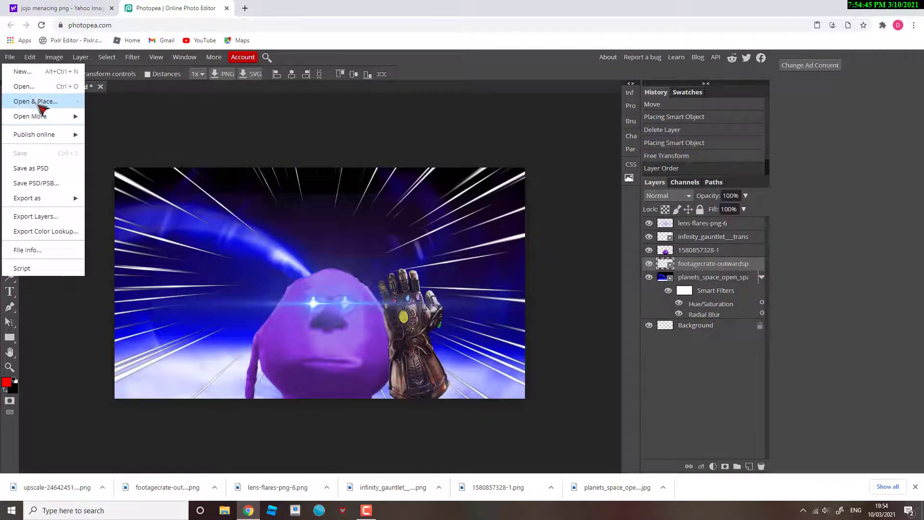
pyautogui.click(36, 99)
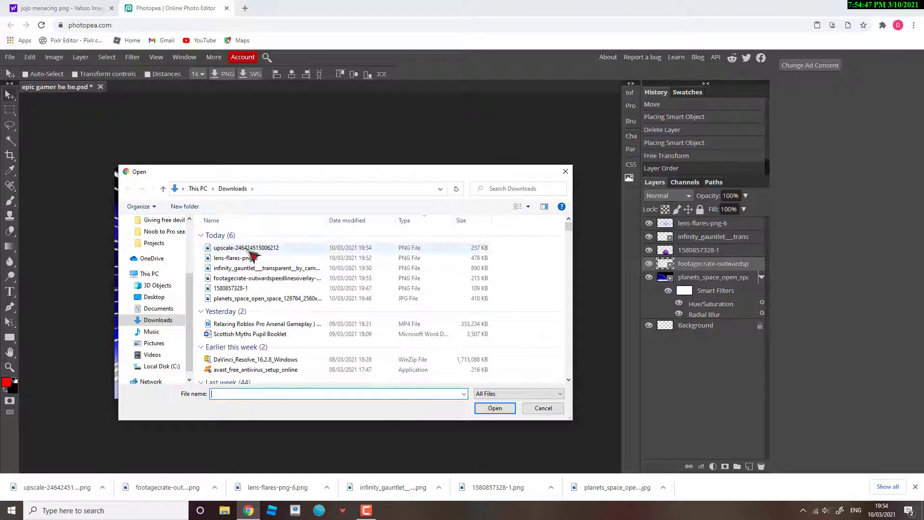
pyautogui.doubleClick(250, 252)
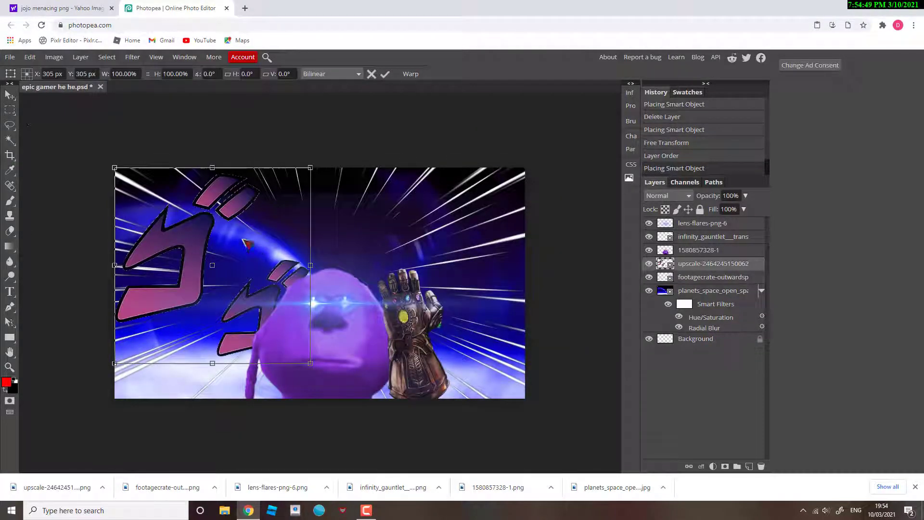
pyautogui.moveTo(311, 166); pyautogui.dragTo(233, 246)
pyautogui.moveTo(227, 300); pyautogui.dragTo(249, 239)
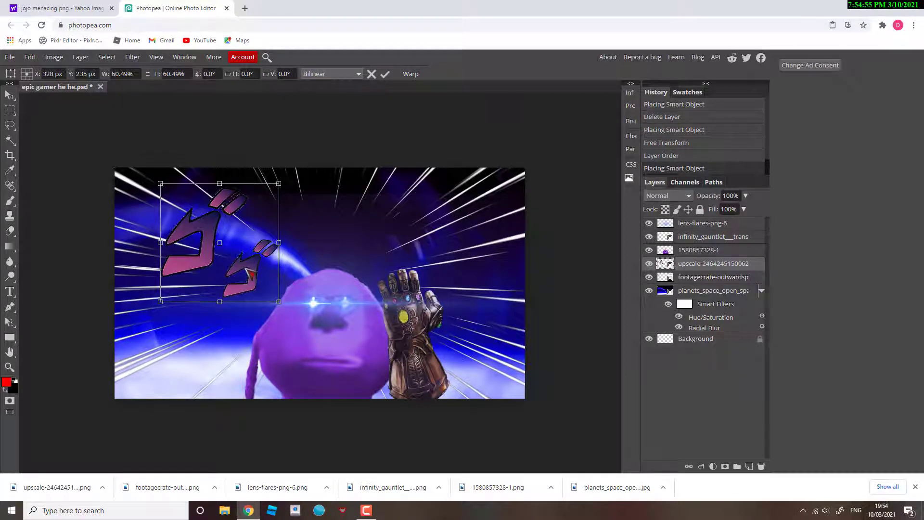
pyautogui.moveTo(251, 274); pyautogui.dragTo(227, 351)
# Duplicate the menacing symbols layer and move the copy to the upper-left corner of the picture
pyautogui.rightClick(751, 266)
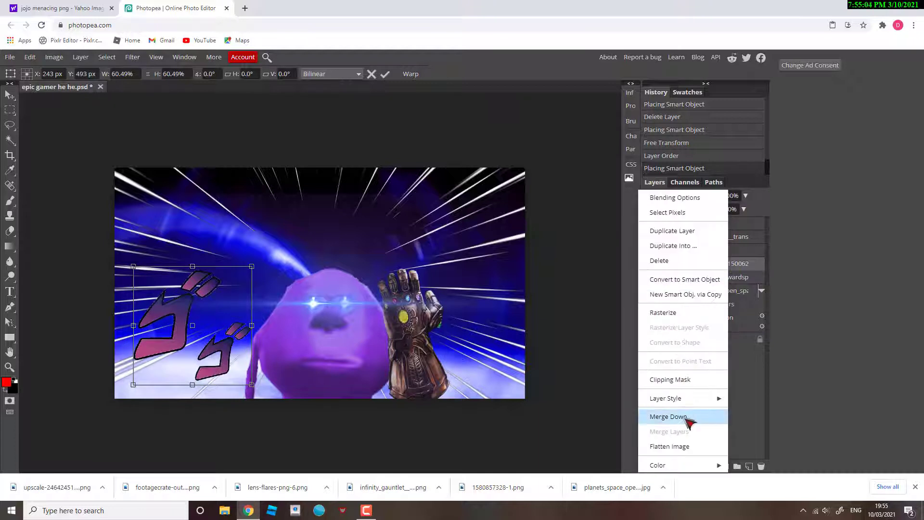
pyautogui.click(693, 238)
pyautogui.moveTo(239, 361); pyautogui.dragTo(168, 287)
# Adjust the positions of the two menacing symbol layers so they stack evenly down the left side of the picture
pyautogui.click(700, 280)
pyautogui.moveTo(171, 335); pyautogui.dragTo(182, 345)
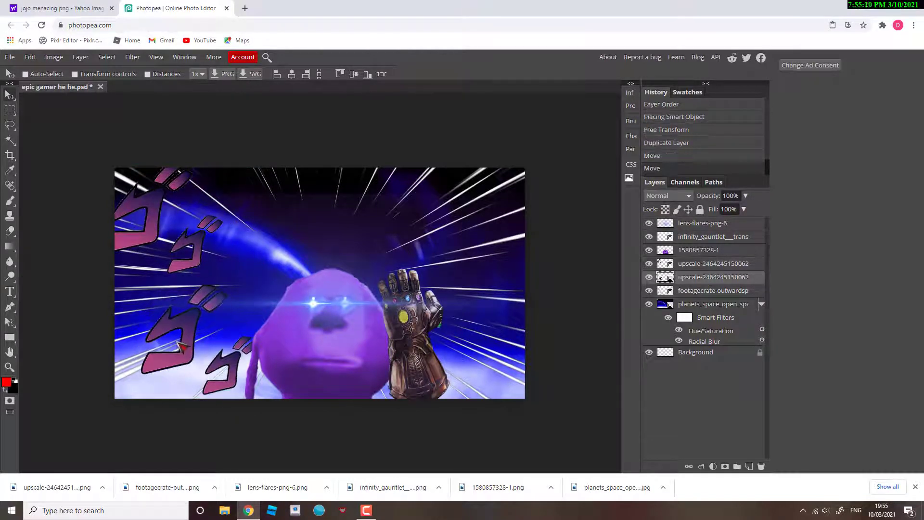
pyautogui.click(741, 268)
pyautogui.moveTo(164, 221); pyautogui.dragTo(176, 230)
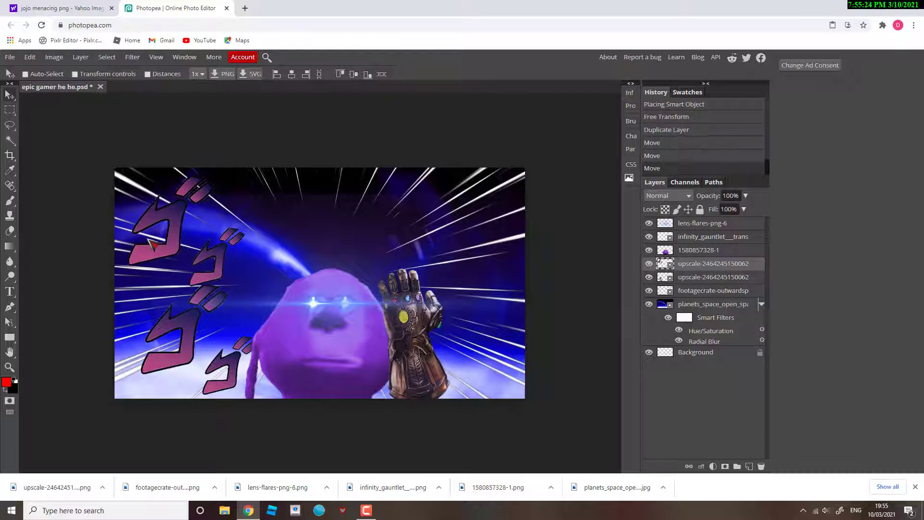
pyautogui.moveTo(168, 329); pyautogui.dragTo(198, 341)
pyautogui.click(722, 279)
pyautogui.click(685, 266)
pyautogui.moveTo(219, 214); pyautogui.dragTo(216, 228)
# Duplicate both menacing symbol layers together and arrange the copies down the right side of the picture, behind the gauntlet
pyautogui.keyDown('ctrl'); pyautogui.click(711, 282); pyautogui.keyUp('ctrl')
pyautogui.rightClick(712, 281)
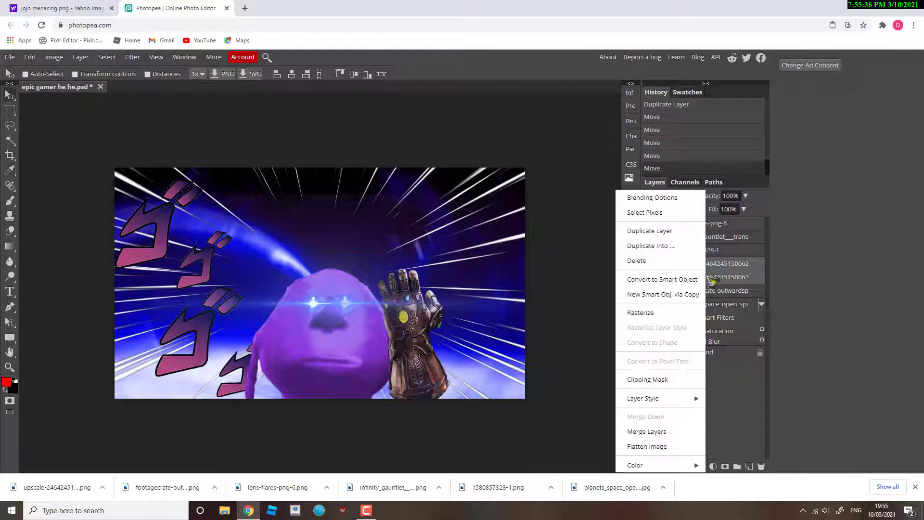
pyautogui.click(651, 231)
pyautogui.moveTo(435, 271); pyautogui.dragTo(439, 280)
pyautogui.click(709, 263)
pyautogui.moveTo(411, 220); pyautogui.dragTo(445, 232)
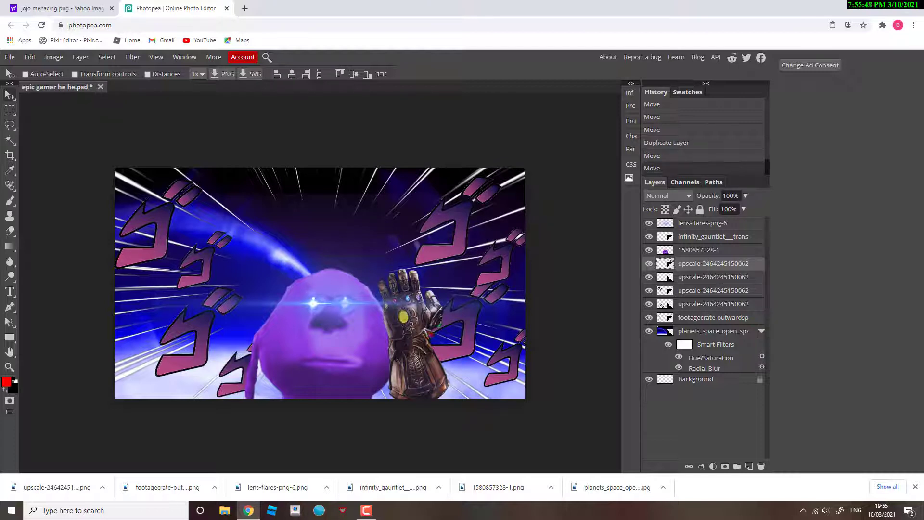
# Merge the four menacing symbol layers into one layer and shift it slightly to the left
pyautogui.rightClick(710, 268)
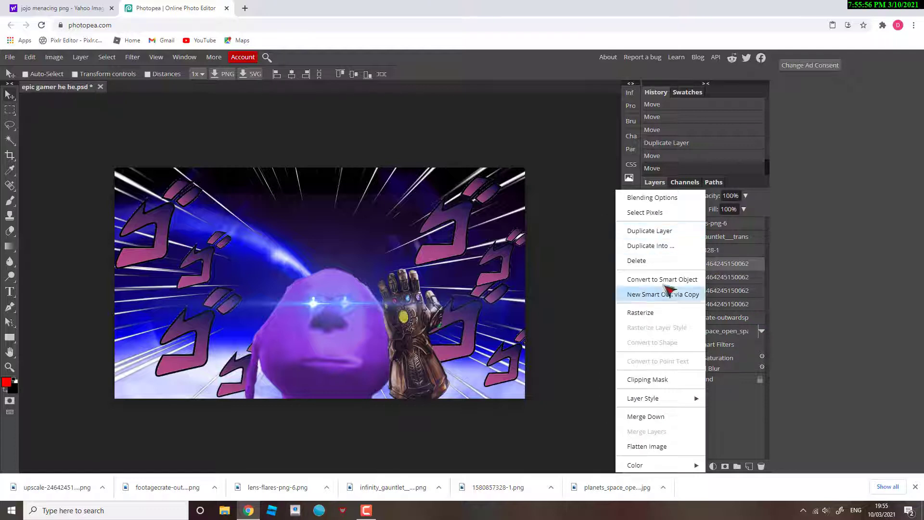
pyautogui.click(662, 418)
pyautogui.rightClick(713, 263)
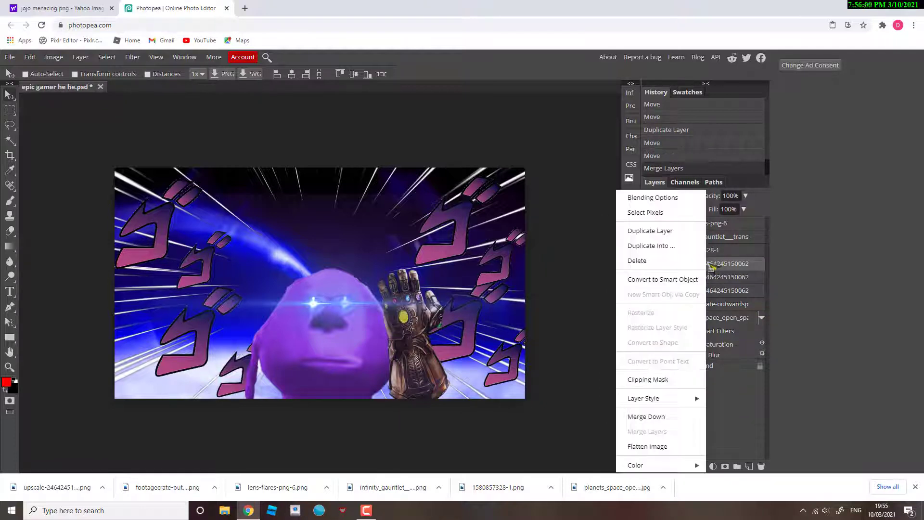
pyautogui.click(651, 418)
pyautogui.rightClick(700, 268)
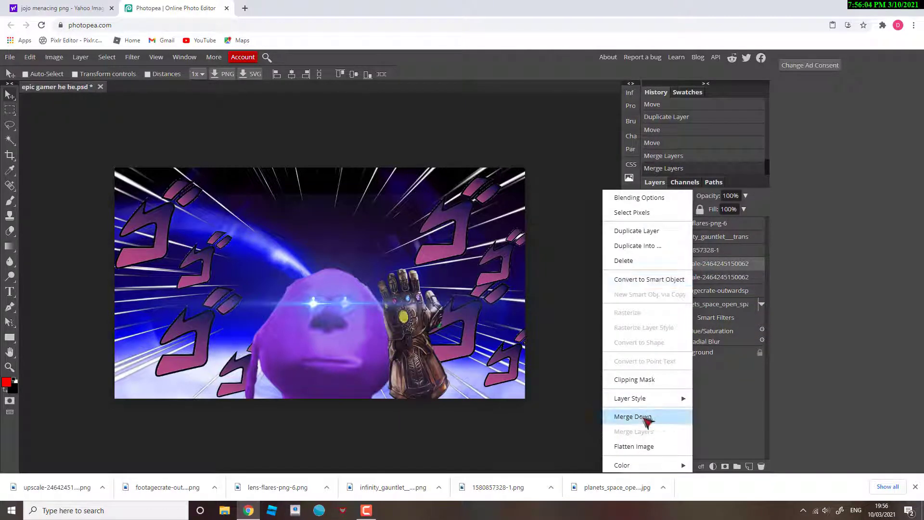
pyautogui.click(647, 416)
pyautogui.moveTo(491, 243); pyautogui.dragTo(441, 237)
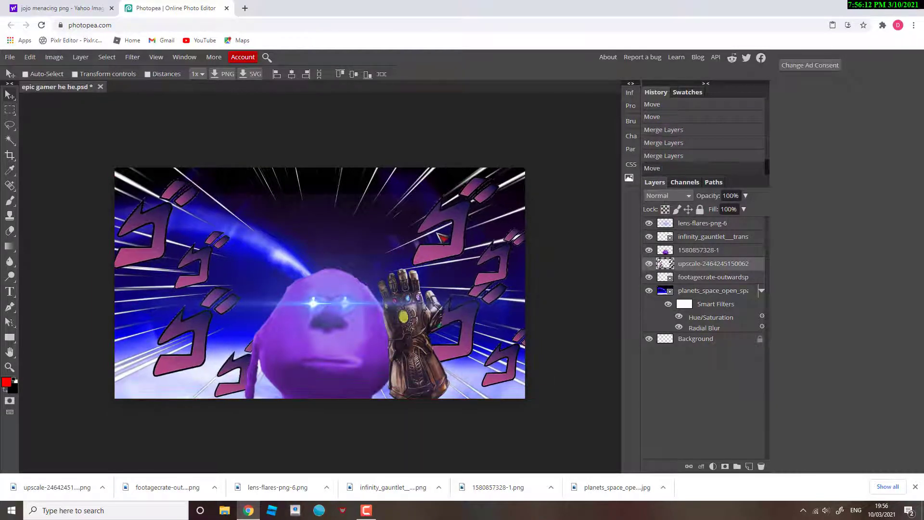
# Add the text "I AM A GOD" above the purple character's head in the GreatLakesNF font at 94 px
pyautogui.rightClick(11, 293)
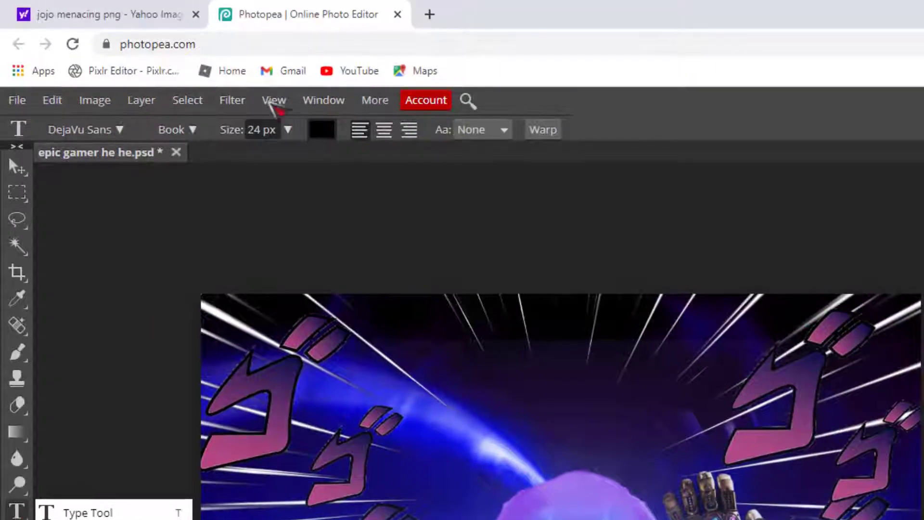
pyautogui.click(251, 129)
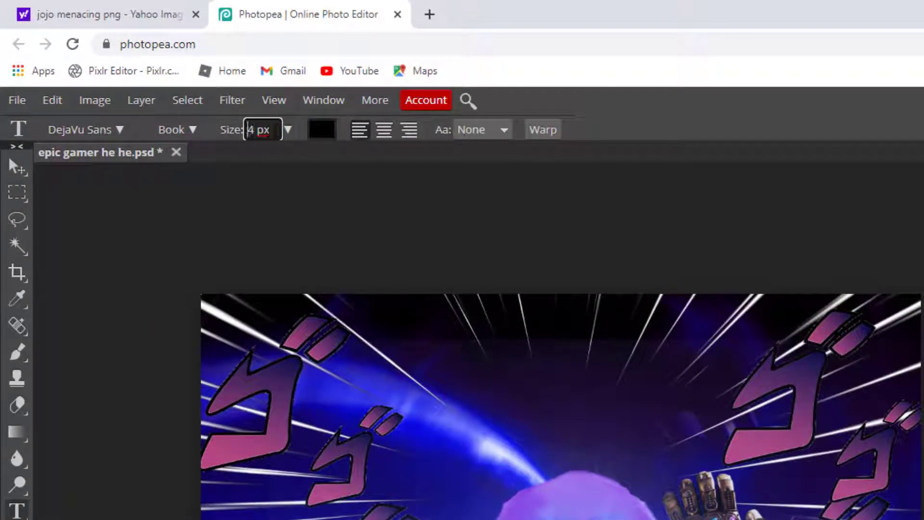
pyautogui.write('9')
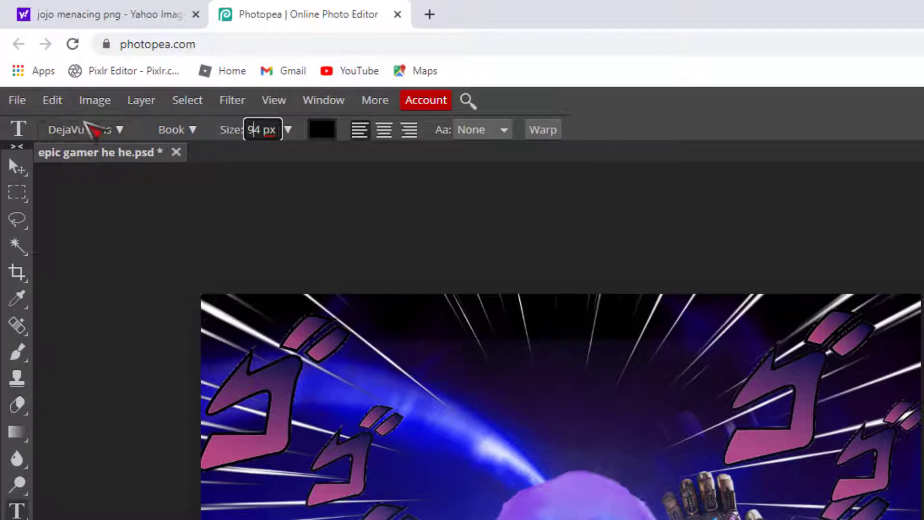
pyautogui.press('Return')
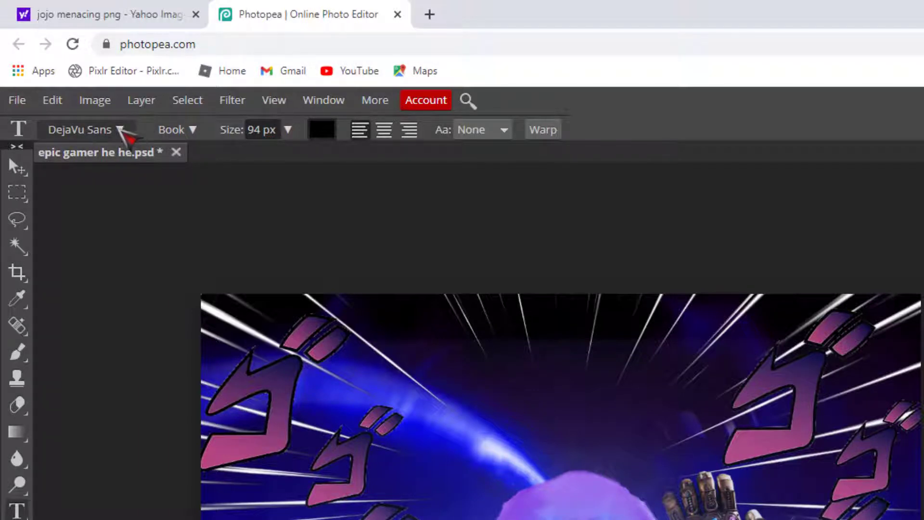
pyautogui.click(120, 130)
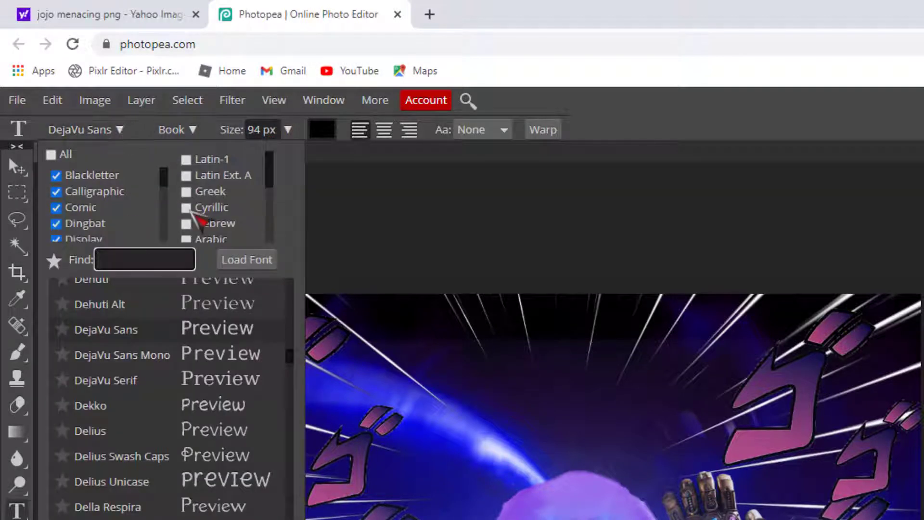
pyautogui.write('great')
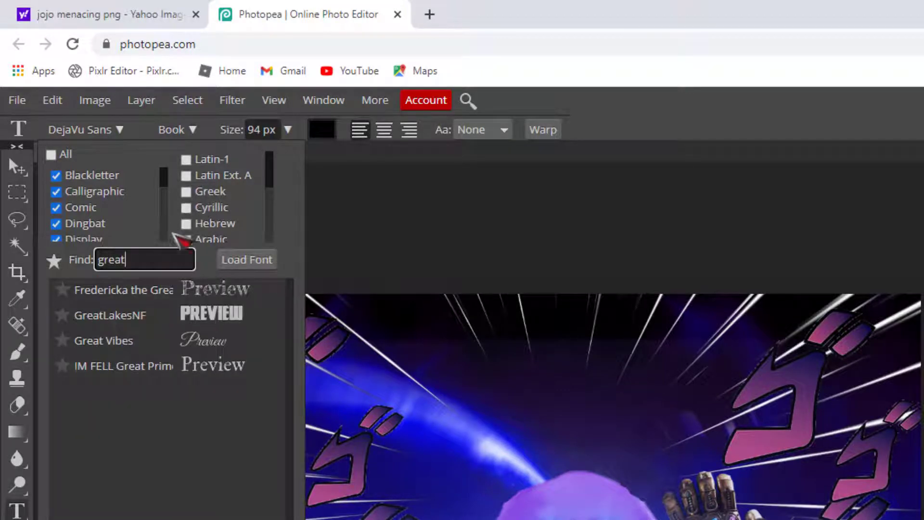
pyautogui.click(139, 316)
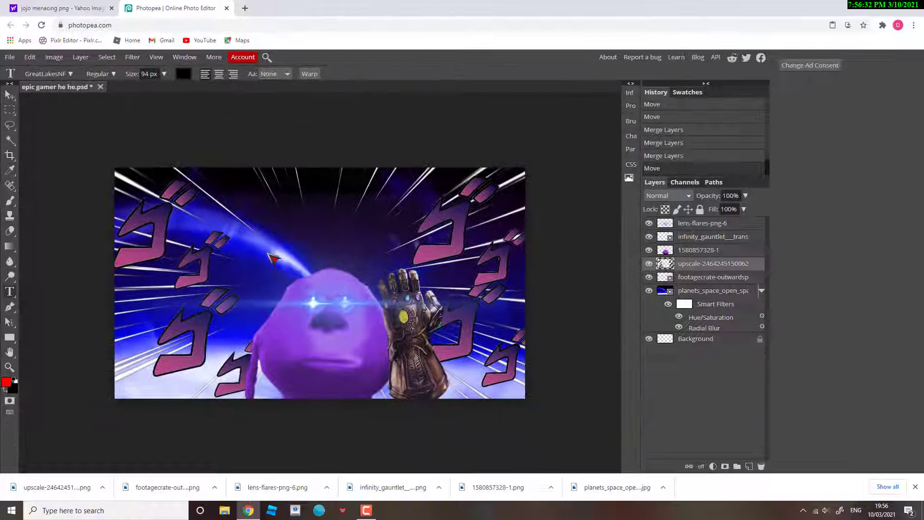
pyautogui.click(267, 253)
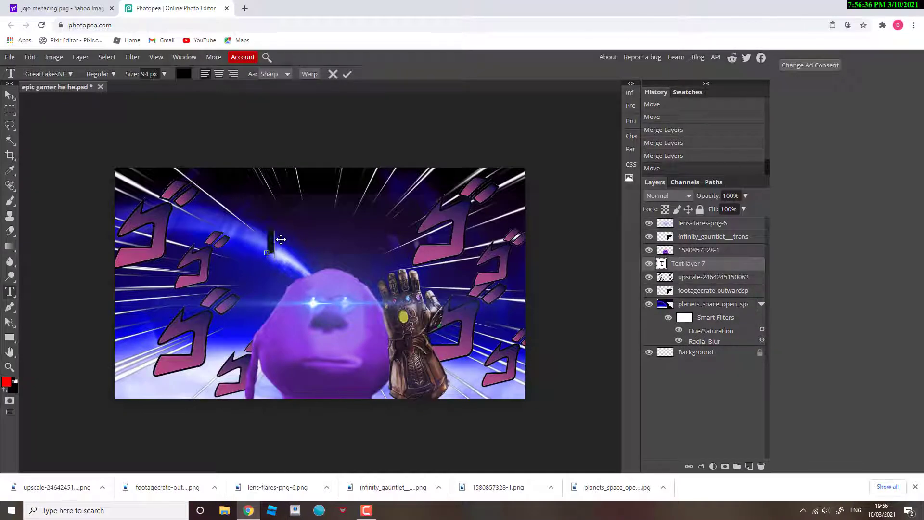
pyautogui.write('I AM A GOD')
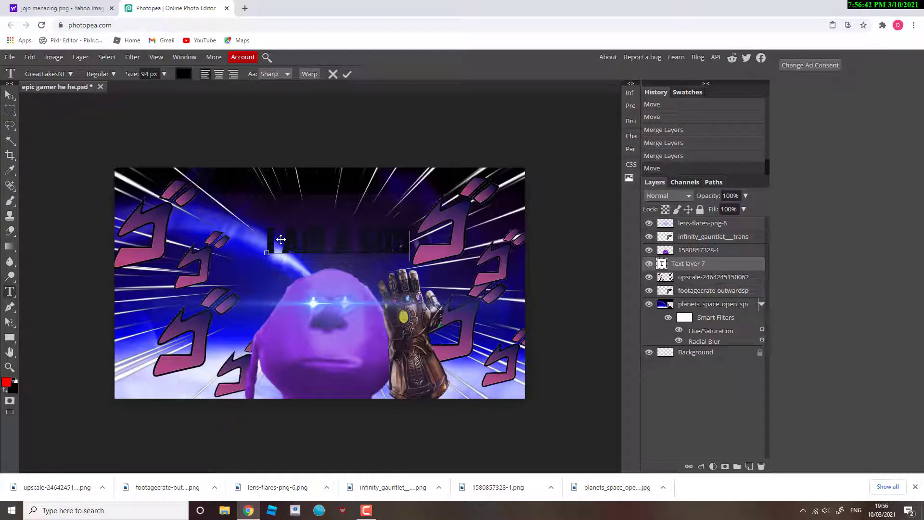
# Give the "I AM A GOD" text layer a white 3 px outside stroke in its layer style
pyautogui.doubleClick(757, 268)
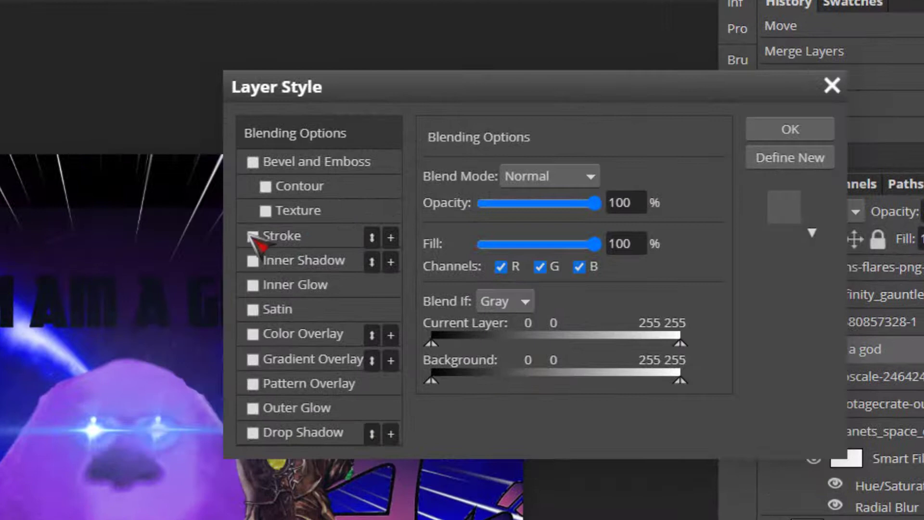
pyautogui.click(137, 249)
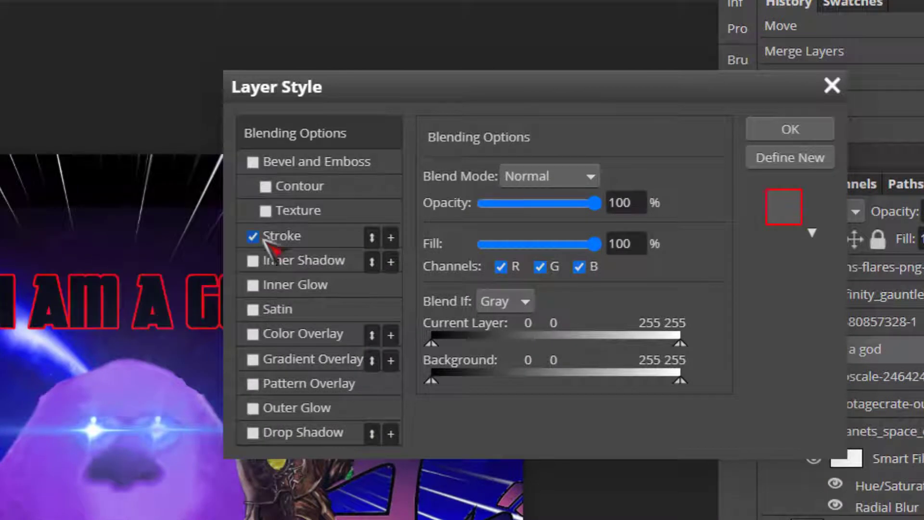
pyautogui.click(288, 243)
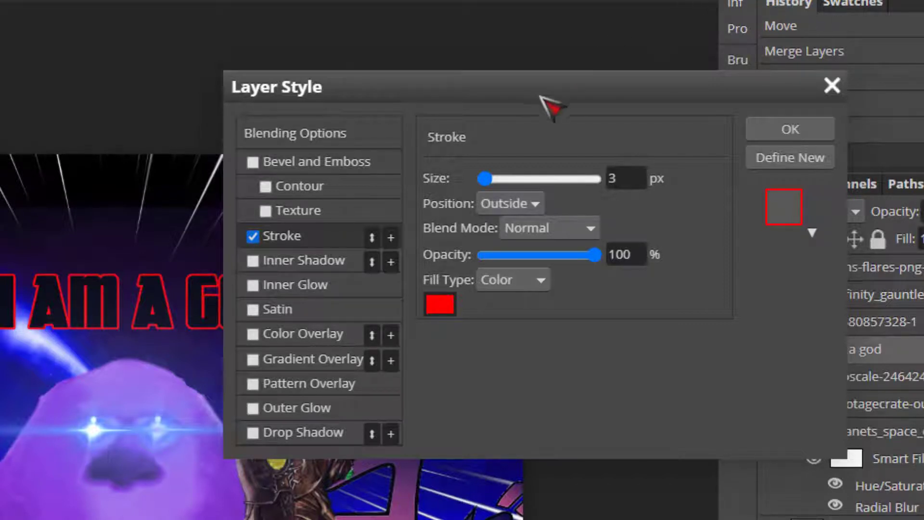
pyautogui.click(440, 304)
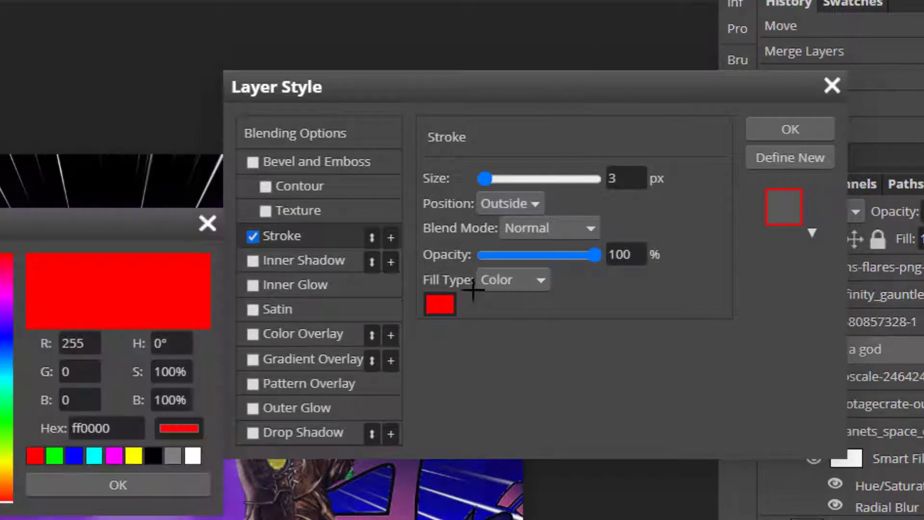
pyautogui.click(192, 455)
pyautogui.click(199, 484)
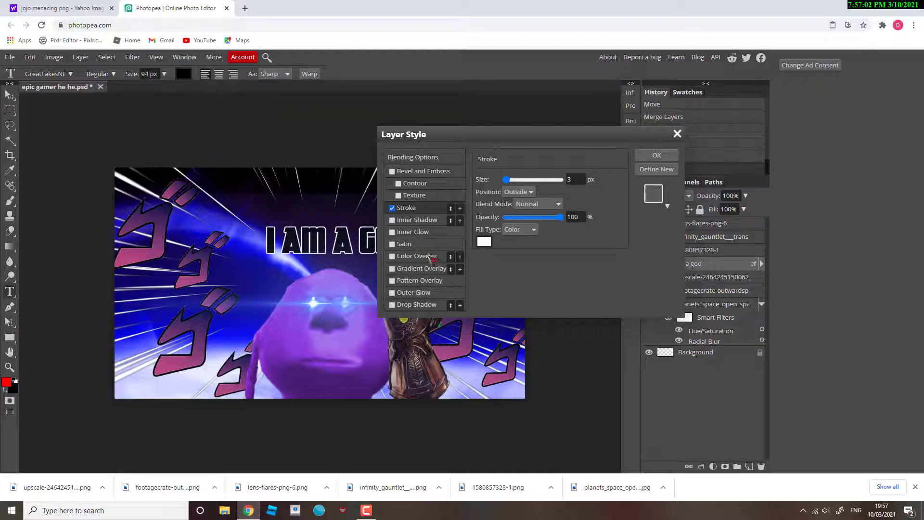
# Add a linear orange-yellow-orange gradient overlay to the "I AM A GOD" text and apply the layer style
pyautogui.click(393, 269)
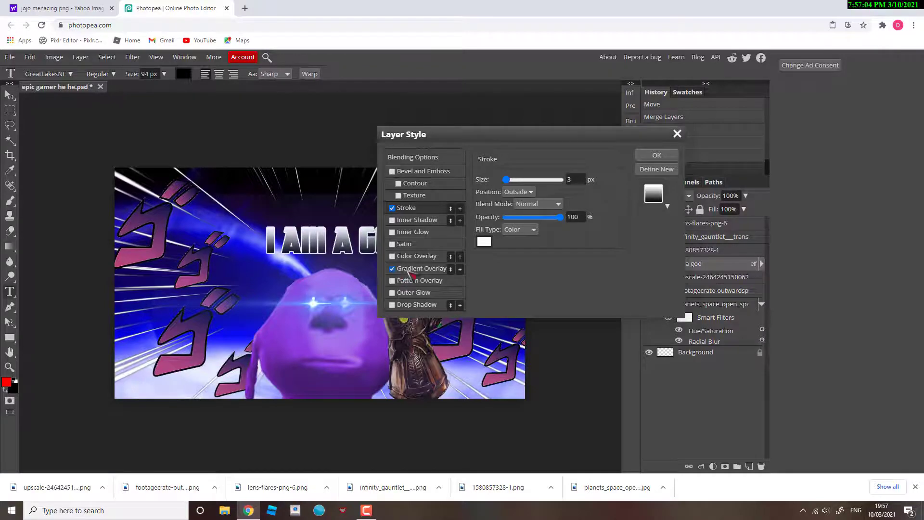
pyautogui.click(410, 273)
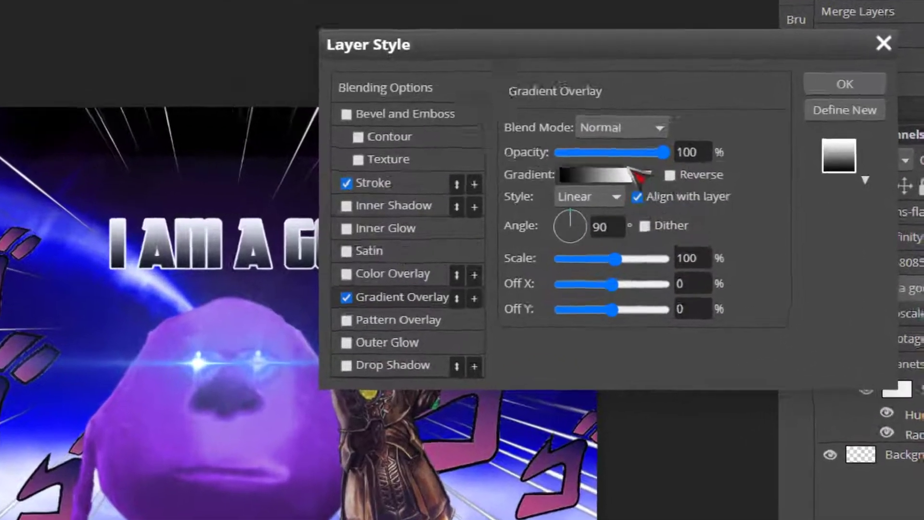
pyautogui.click(641, 174)
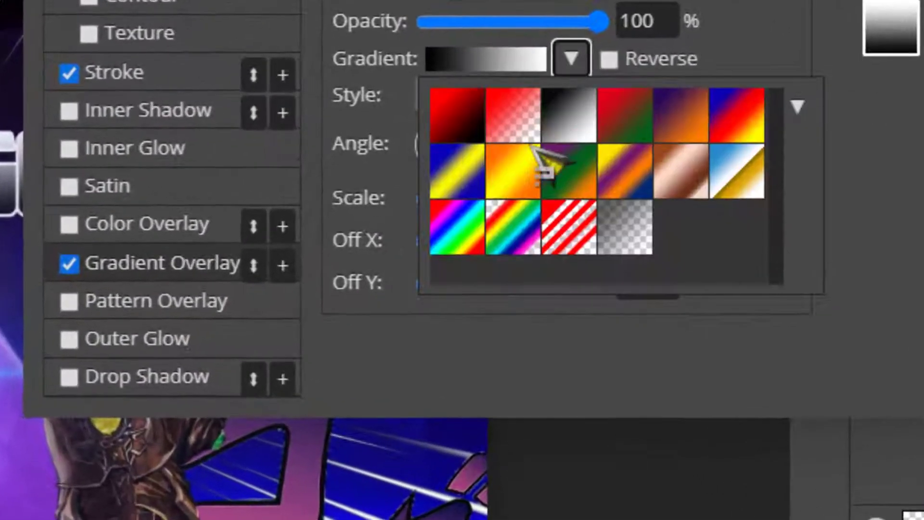
pyautogui.click(496, 168)
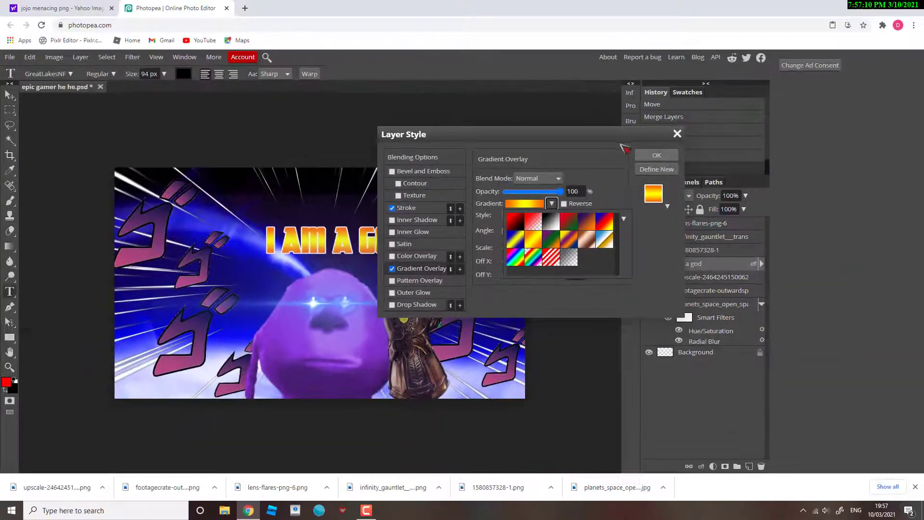
pyautogui.click(639, 154)
pyautogui.moveTo(587, 140); pyautogui.dragTo(735, 140)
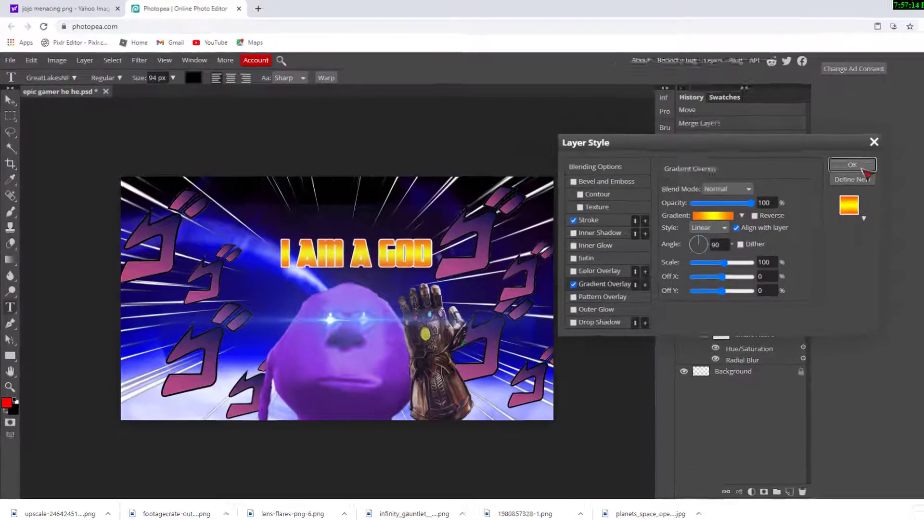
pyautogui.click(862, 168)
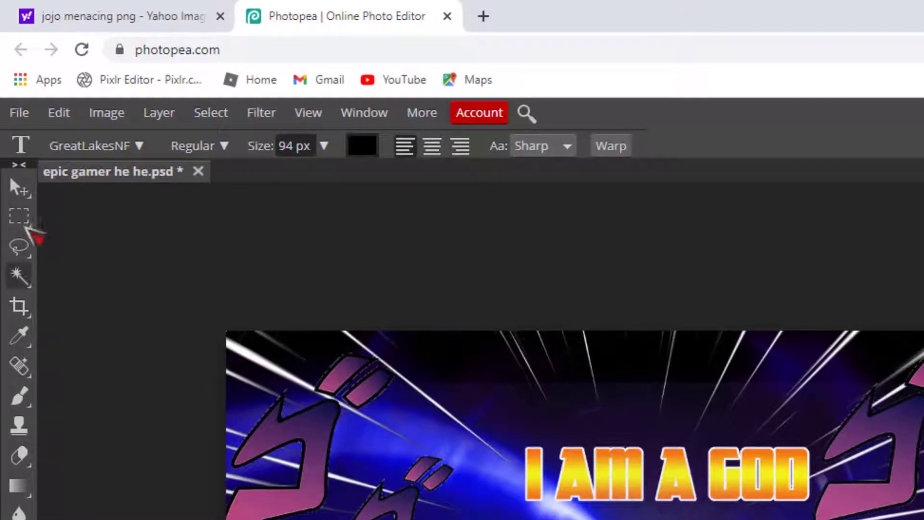
# Start a free transform on the "I AM A GOD" text layer
pyautogui.click(72, 111)
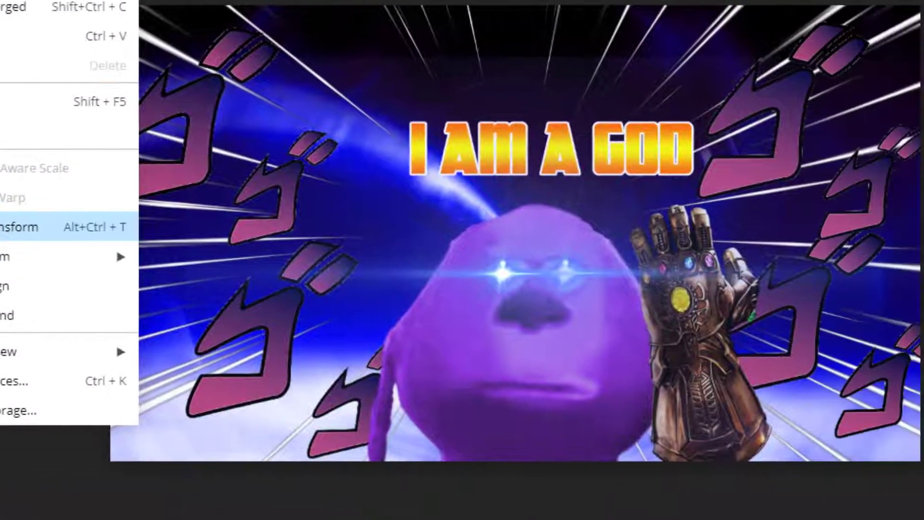
pyautogui.click(101, 519)
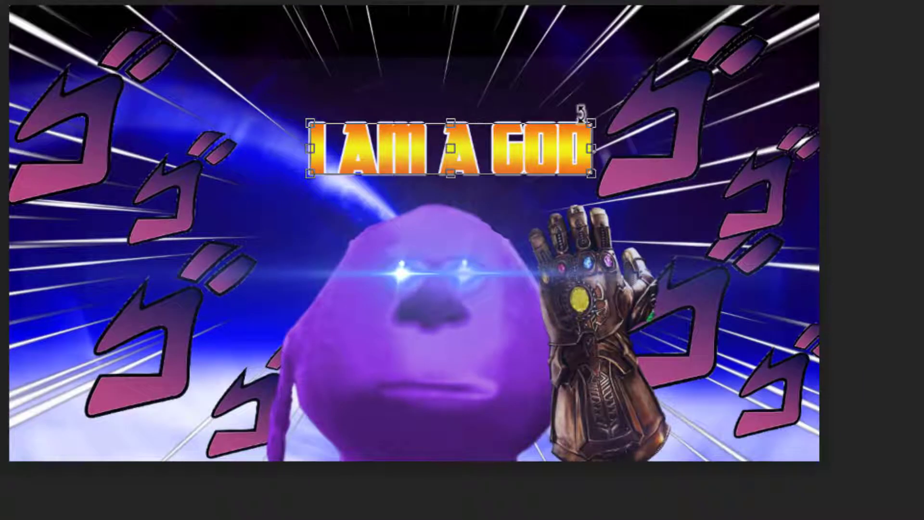